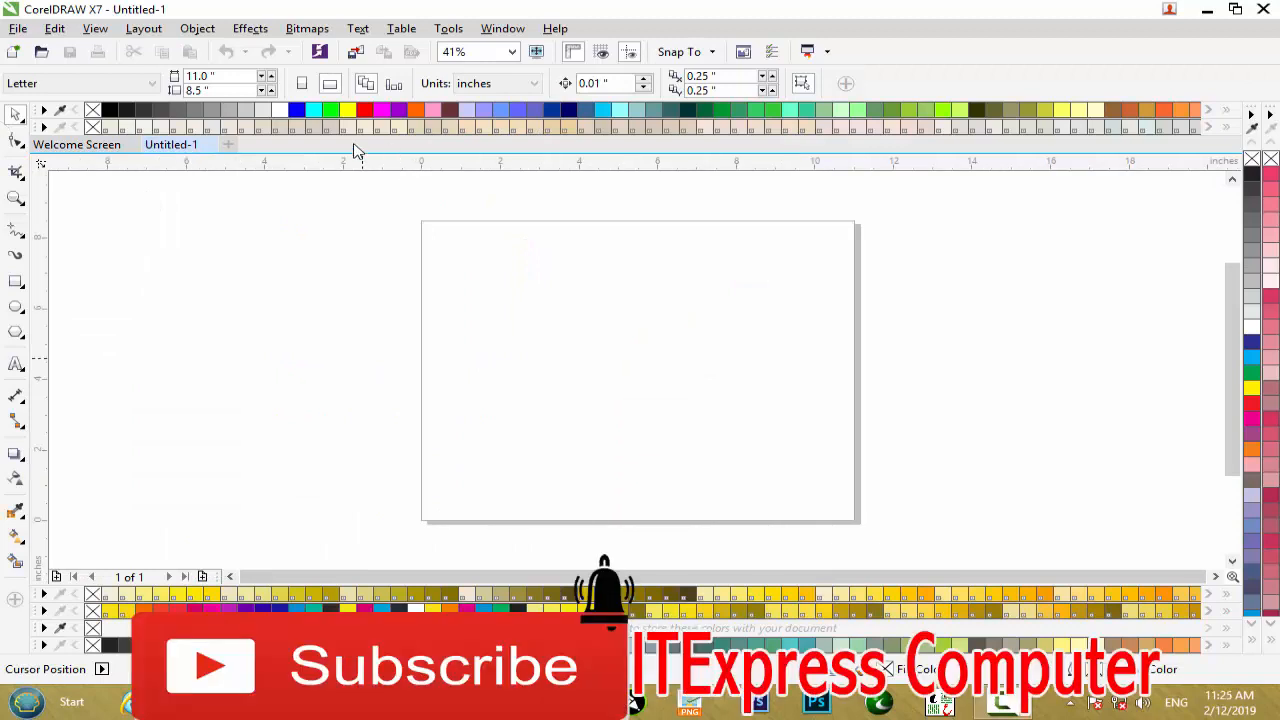
# Close the open blank document and start creating a new document from the welcome screen.
pyautogui.click(203, 145)
pyautogui.click(211, 145)
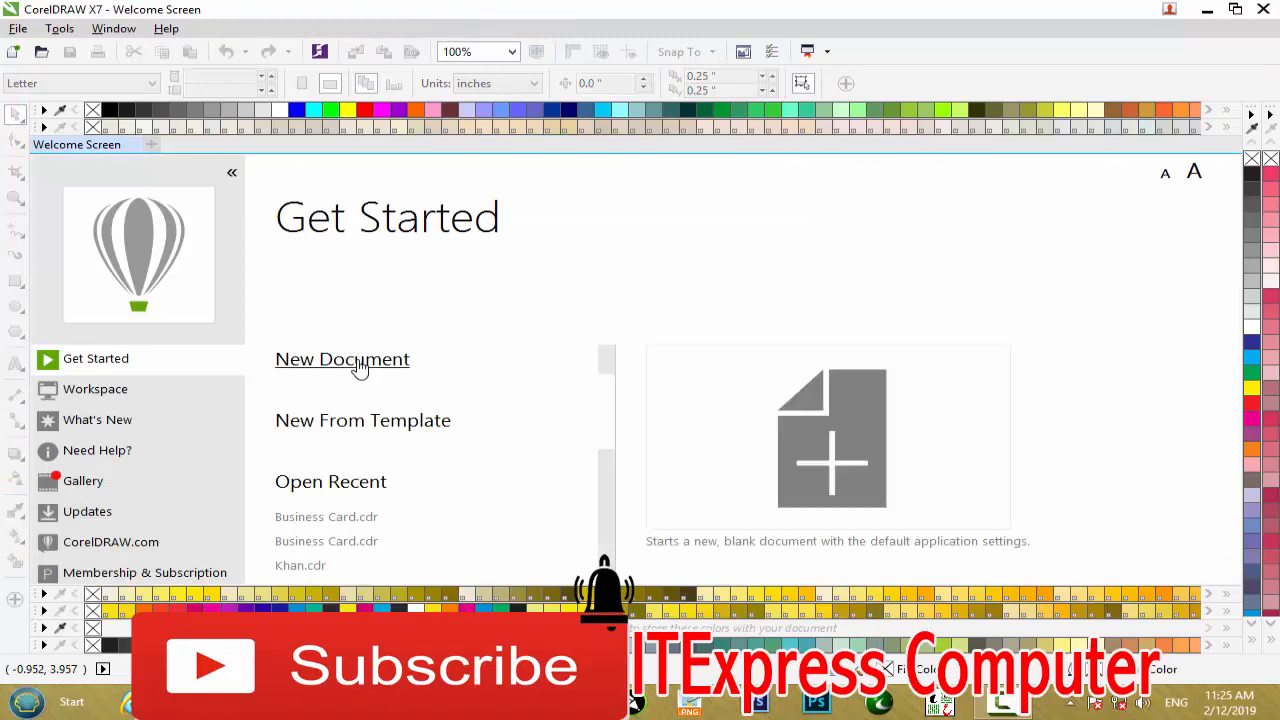
pyautogui.click(359, 369)
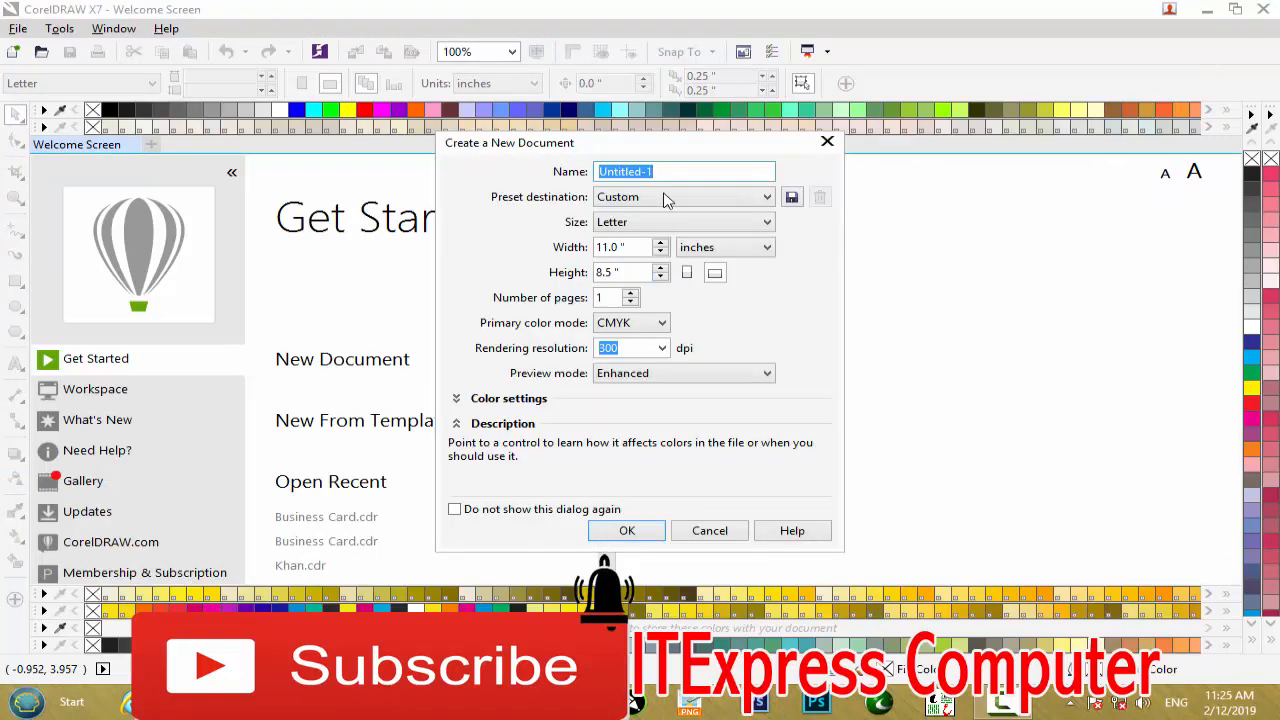
# Look through the preset destinations offered for the new document.
pyautogui.click(677, 200)
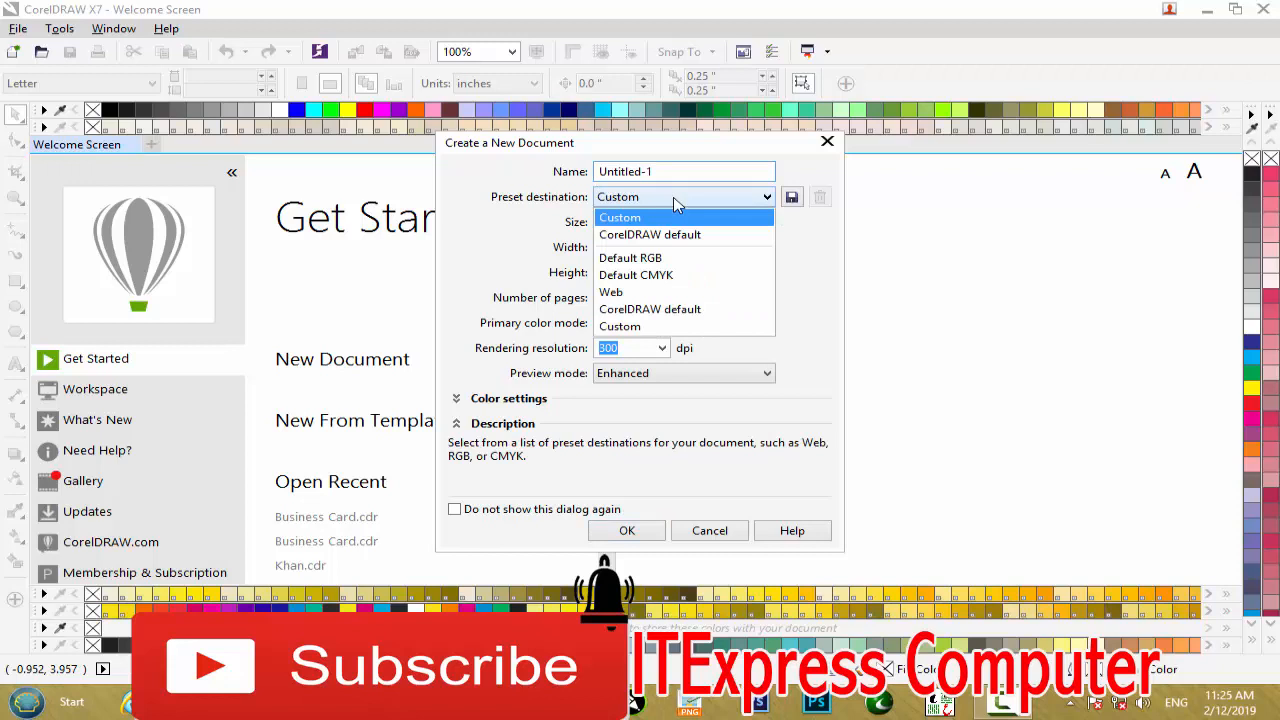
pyautogui.press('Down')
pyautogui.press('Down')
pyautogui.press('Down')
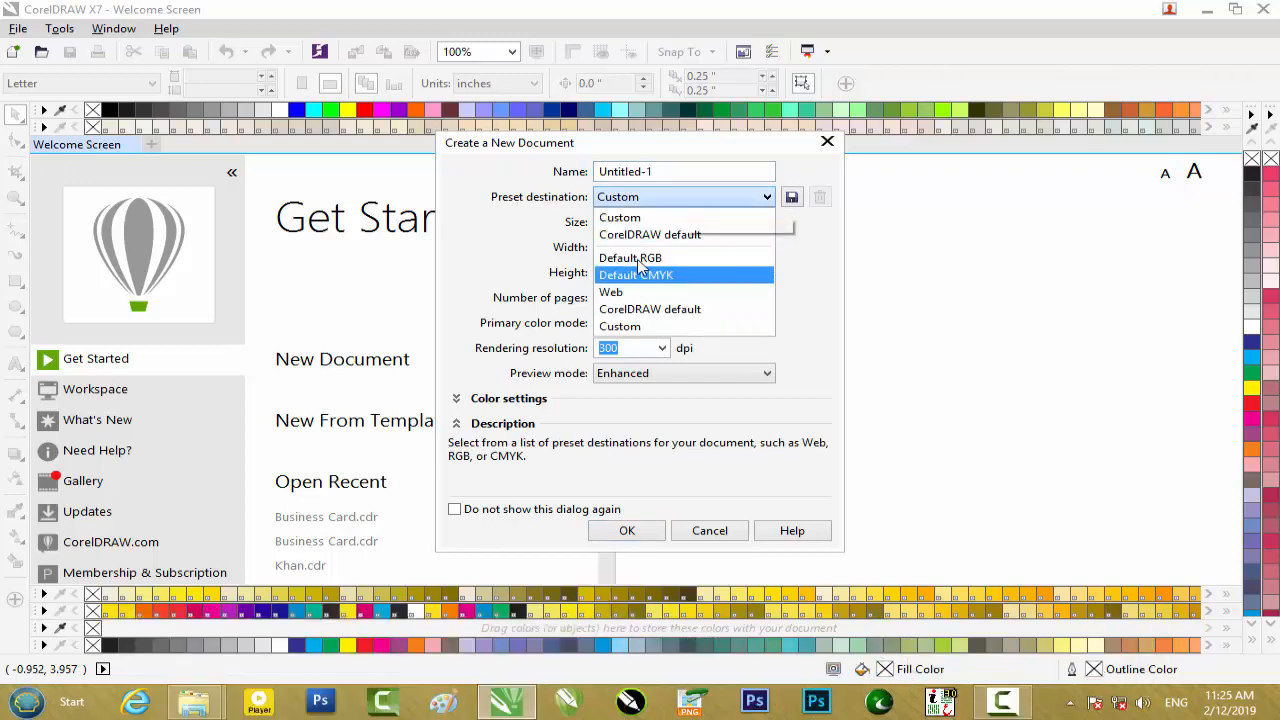
pyautogui.press('Escape')
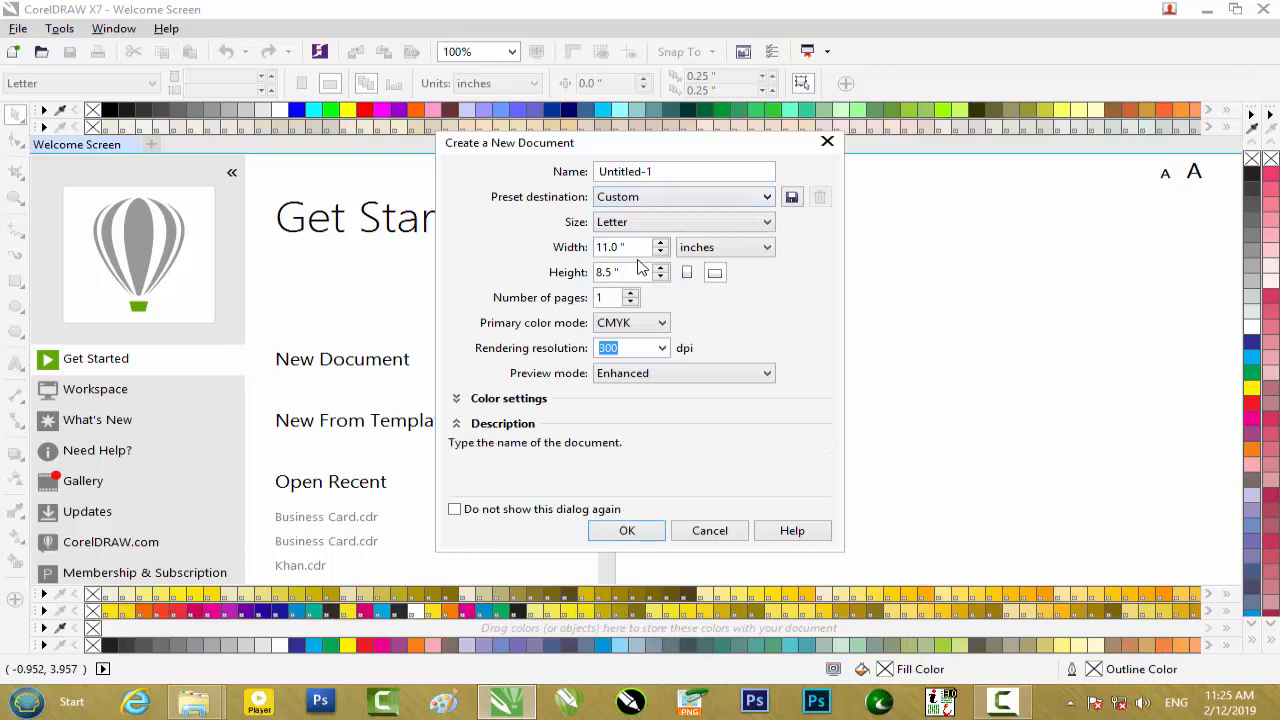
pyautogui.hotkey('shift', 'Tab')
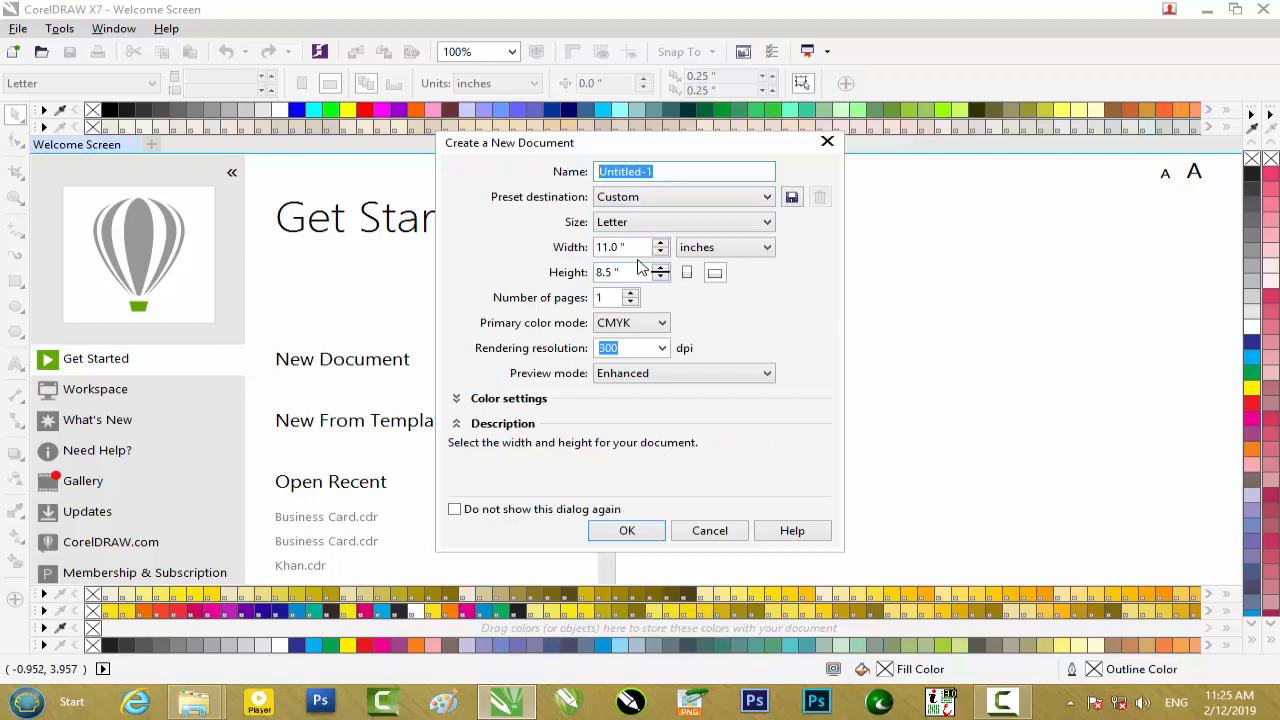
# Examine the page orientation, measurement unit, preview mode and primary color mode choices for the new document.
pyautogui.click(687, 272)
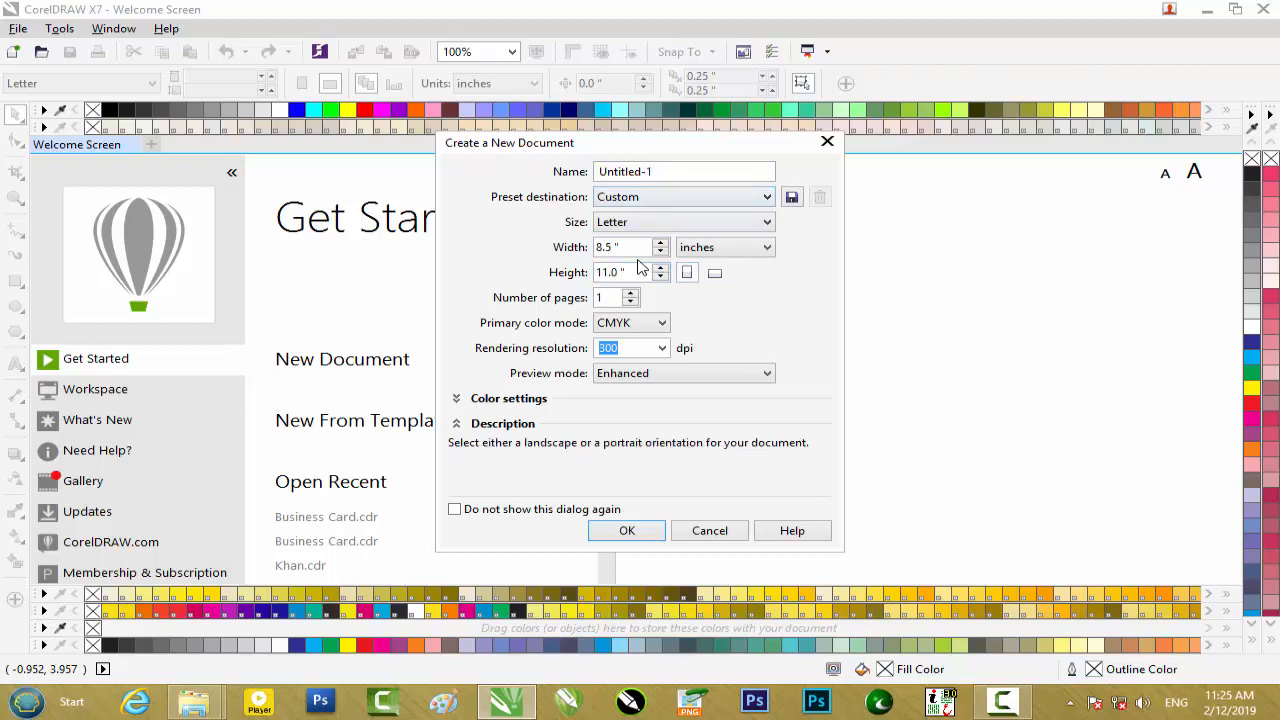
pyautogui.click(714, 272)
pyautogui.click(725, 247)
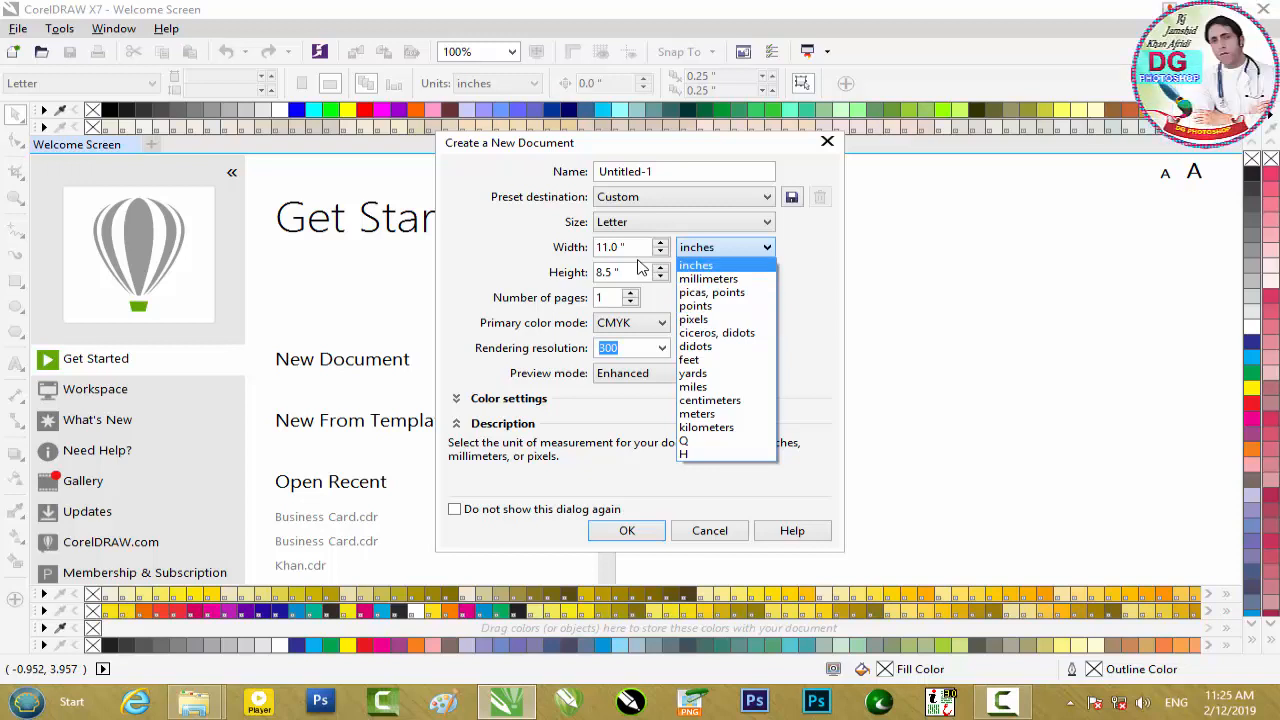
pyautogui.press('Escape')
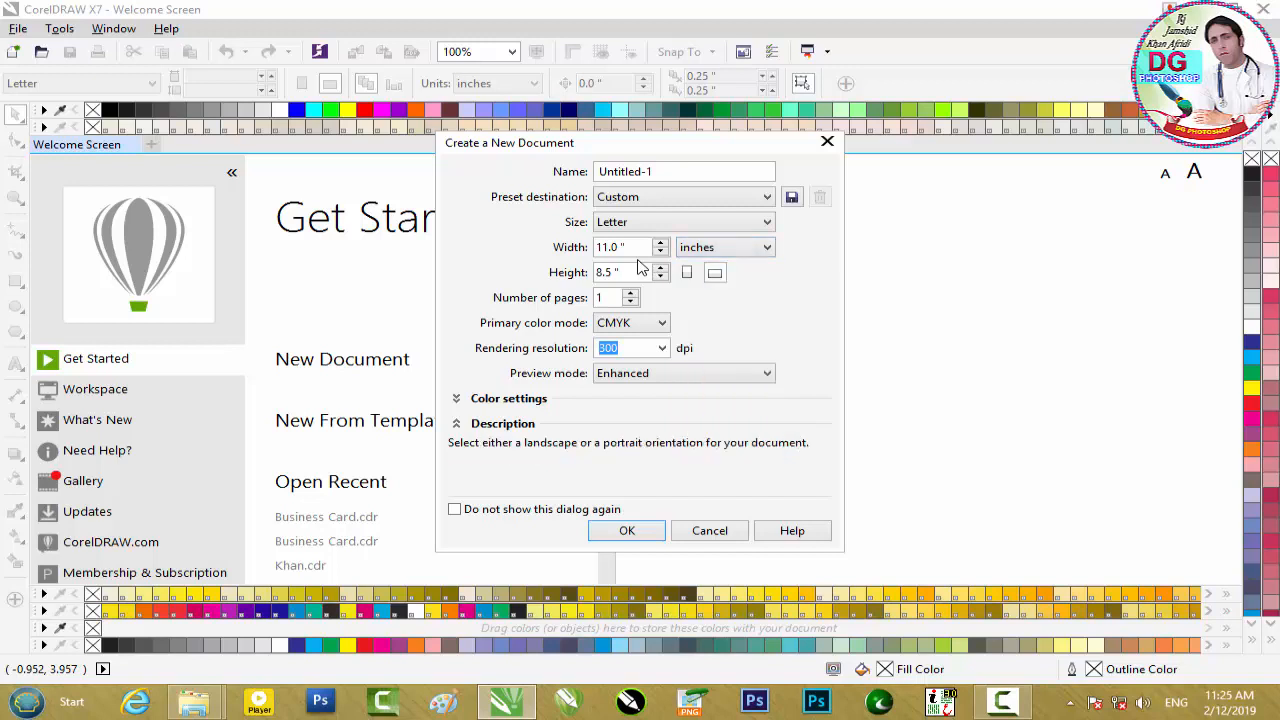
pyautogui.click(684, 373)
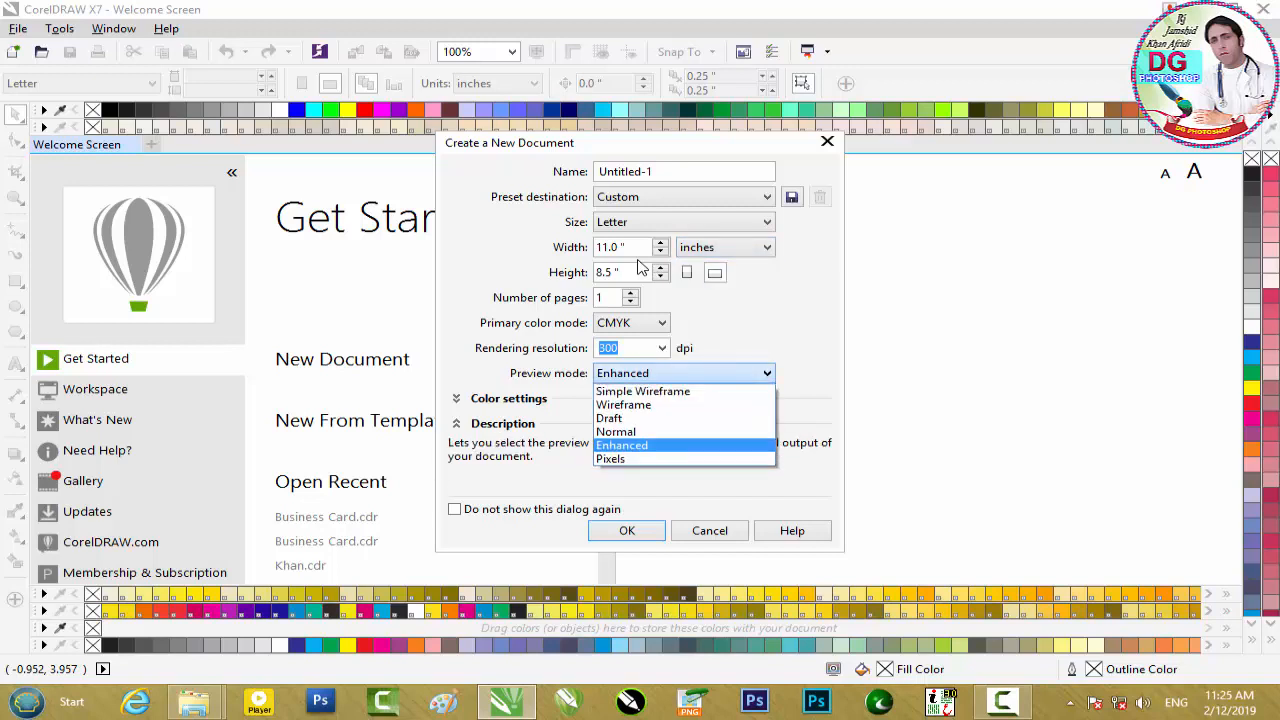
pyautogui.press('Escape')
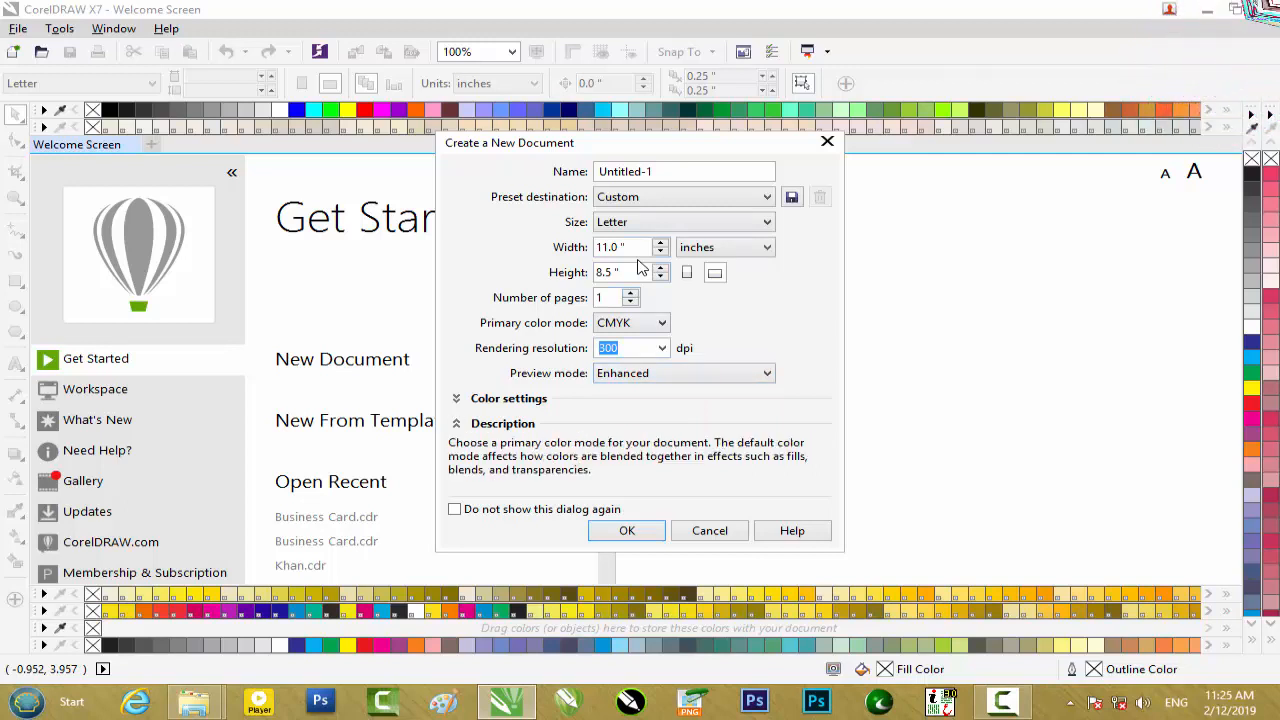
pyautogui.click(661, 323)
pyautogui.click(661, 323)
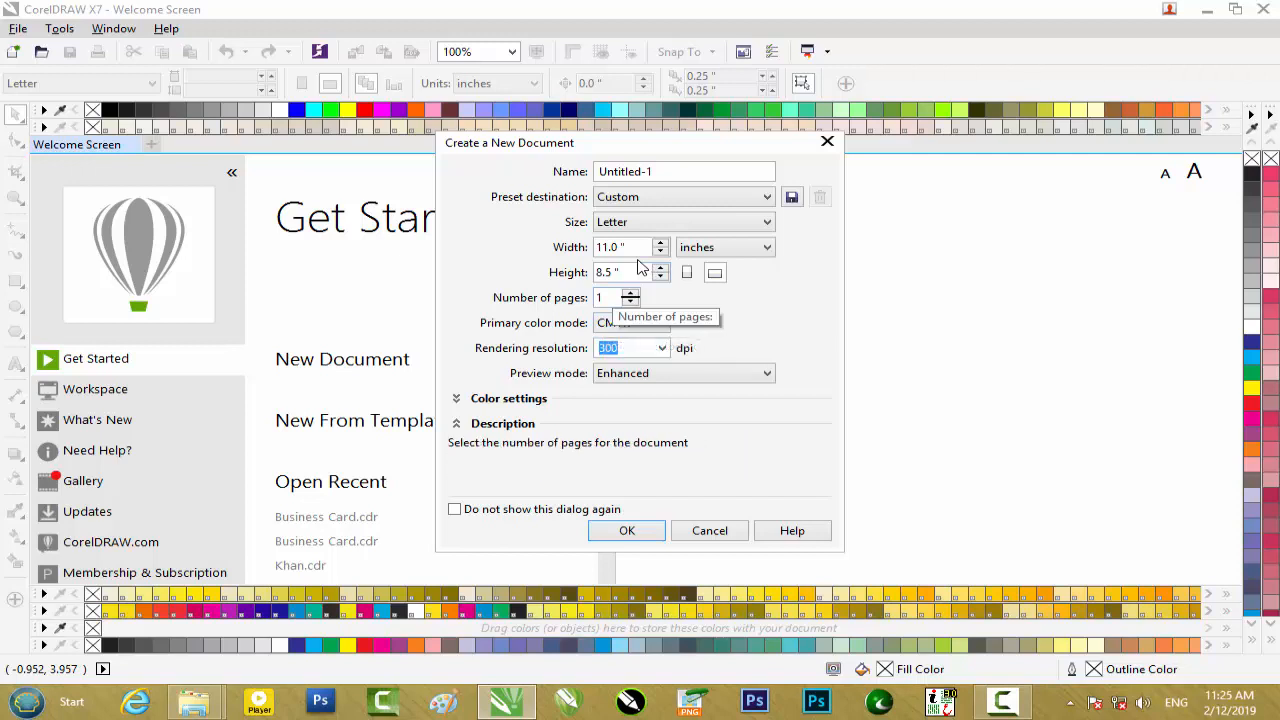
# Create the document as a single landscape Letter page in CMYK at 300 dpi.
pyautogui.click(608, 297)
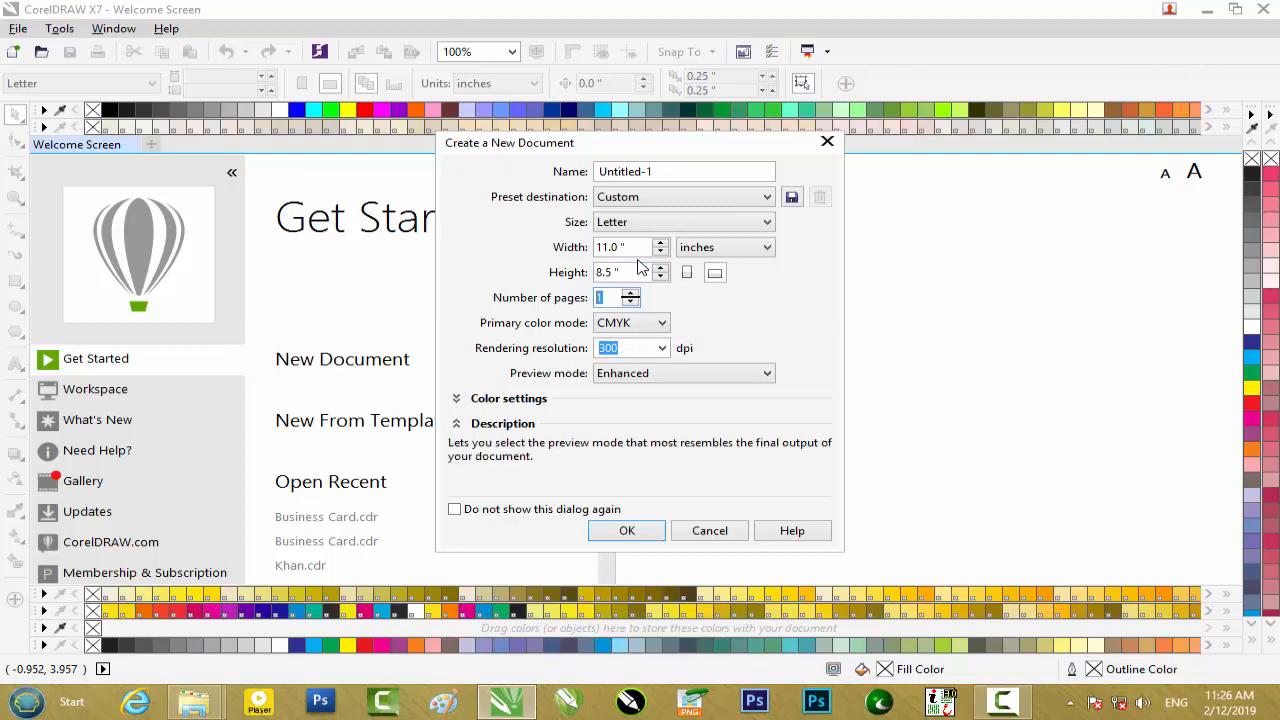
pyautogui.press('Return')
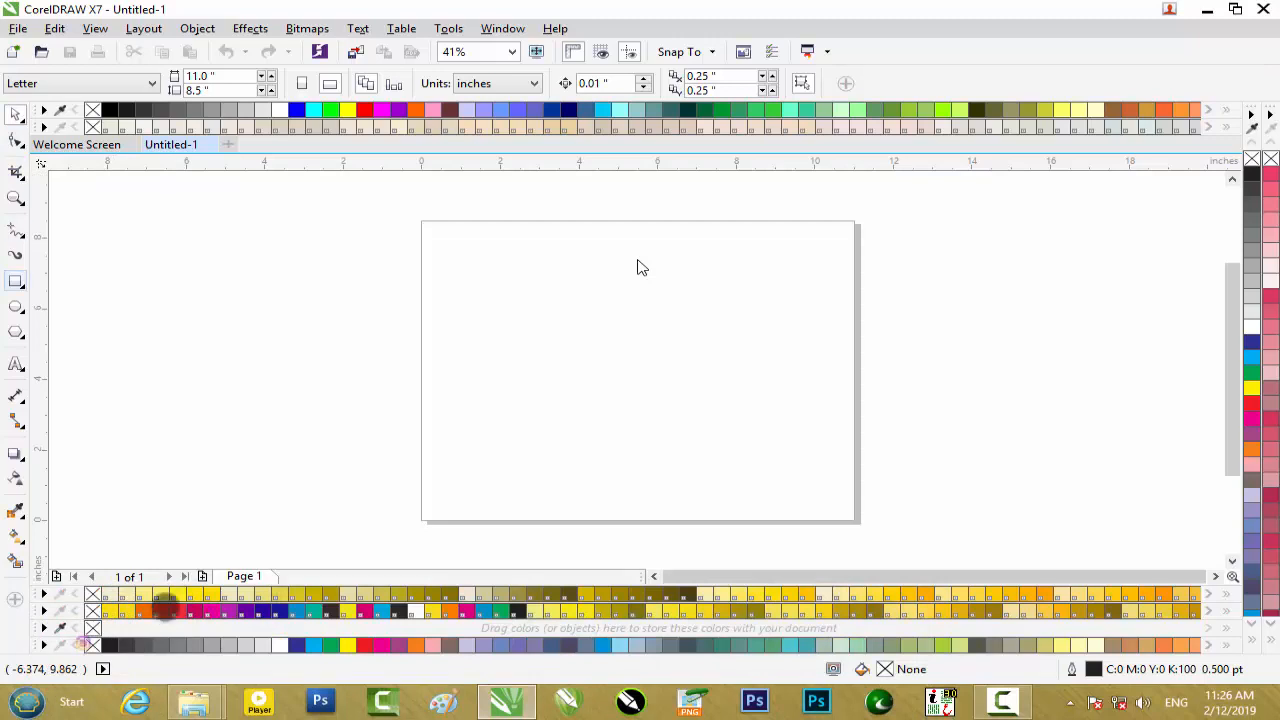
# Draw a rectangle about 5.4 by 3.4 inches overlapping the page's left edge.
pyautogui.press('F6')
pyautogui.moveTo(298, 290); pyautogui.dragTo(511, 411)
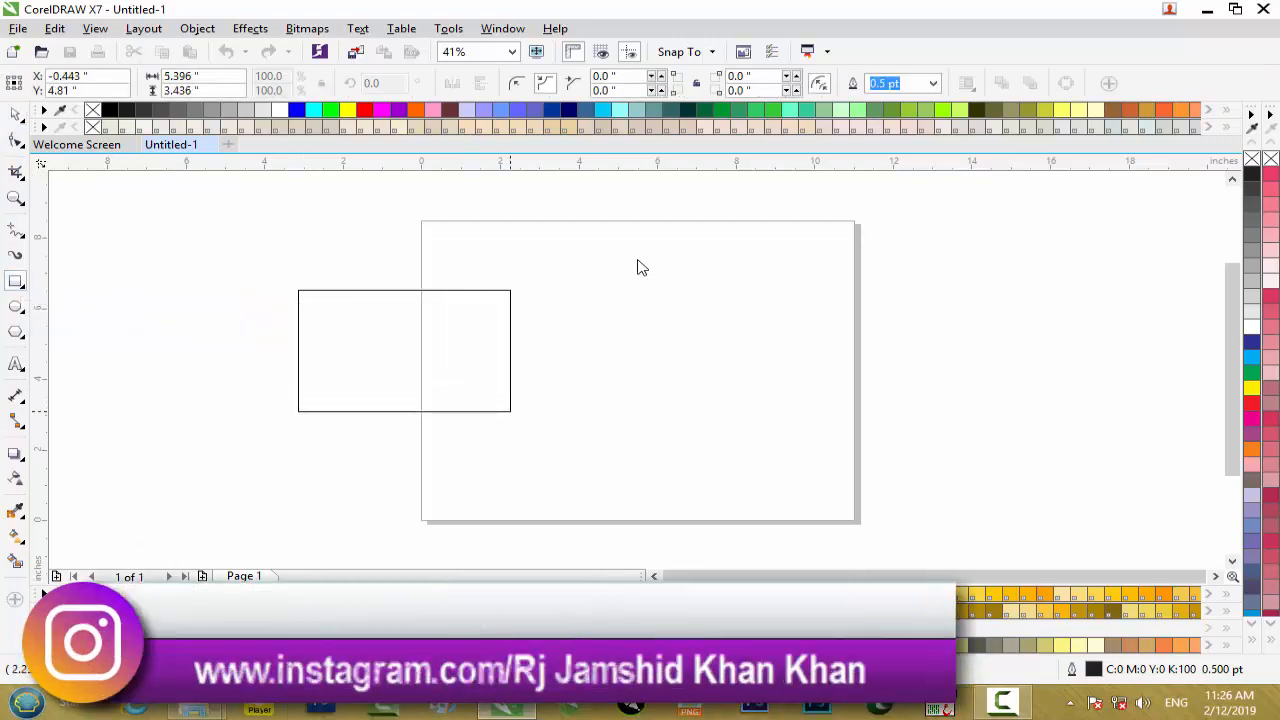
pyautogui.press('space')
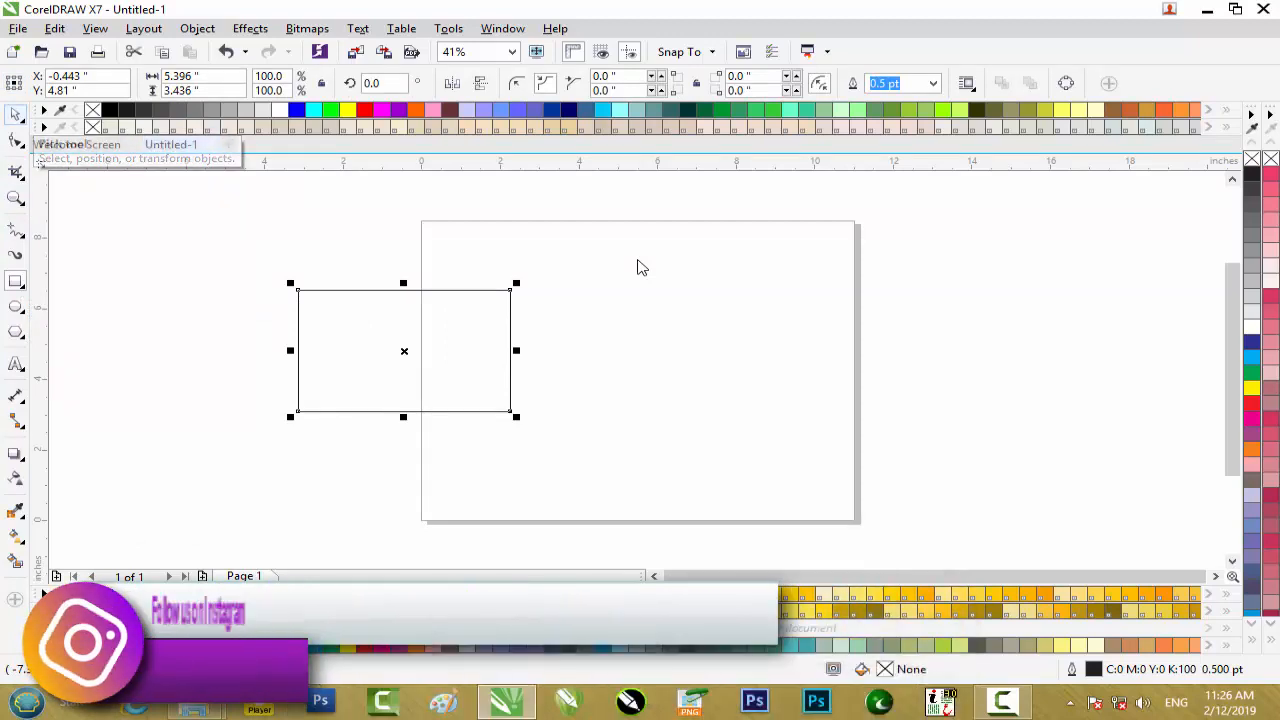
# Move the rectangle upward with the Freehand Pick tool and resize it to about 5.36 by 3.41 inches.
pyautogui.click(20, 119)
pyautogui.click(102, 134)
pyautogui.moveTo(381, 347); pyautogui.dragTo(414, 307)
pyautogui.moveTo(323, 243)
pyautogui.mouseDown()
pyautogui.moveTo(406, 292)
pyautogui.moveTo(262, 210)
pyautogui.moveTo(485, 339)
pyautogui.moveTo(308, 237)
pyautogui.mouseUp()
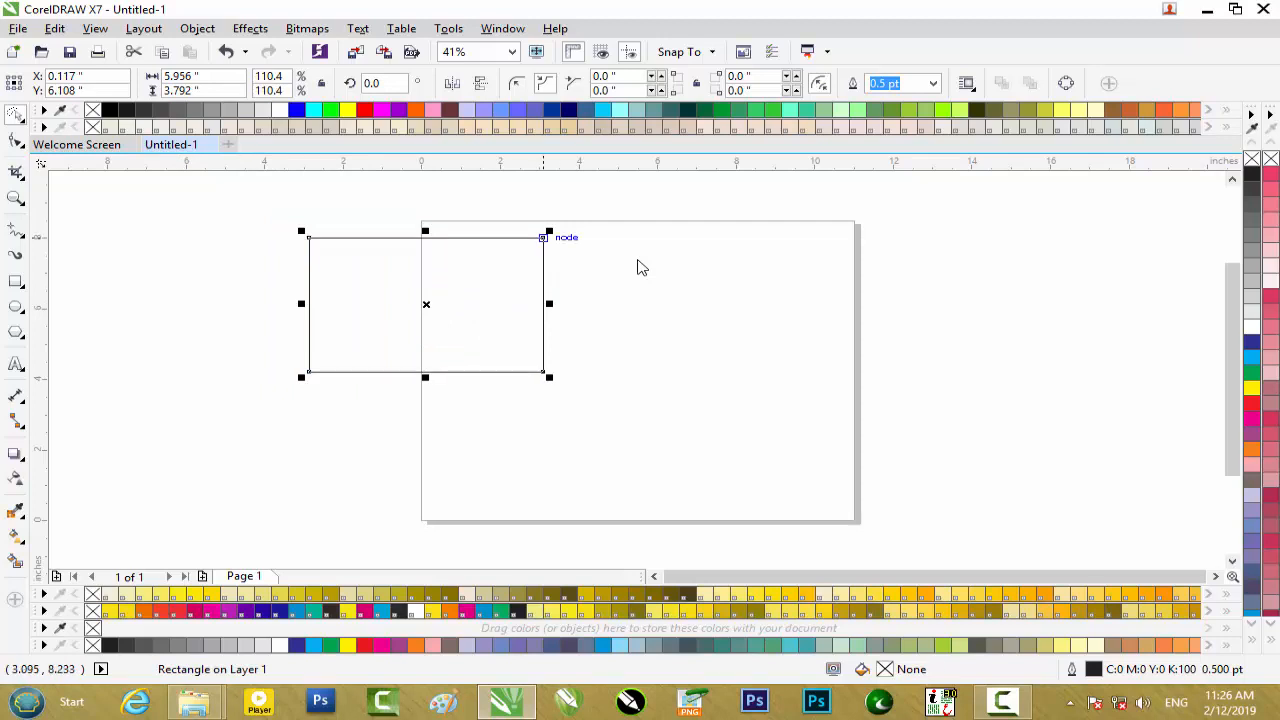
pyautogui.moveTo(543, 237); pyautogui.dragTo(520, 250)
pyautogui.click(21, 120)
pyautogui.click(76, 115)
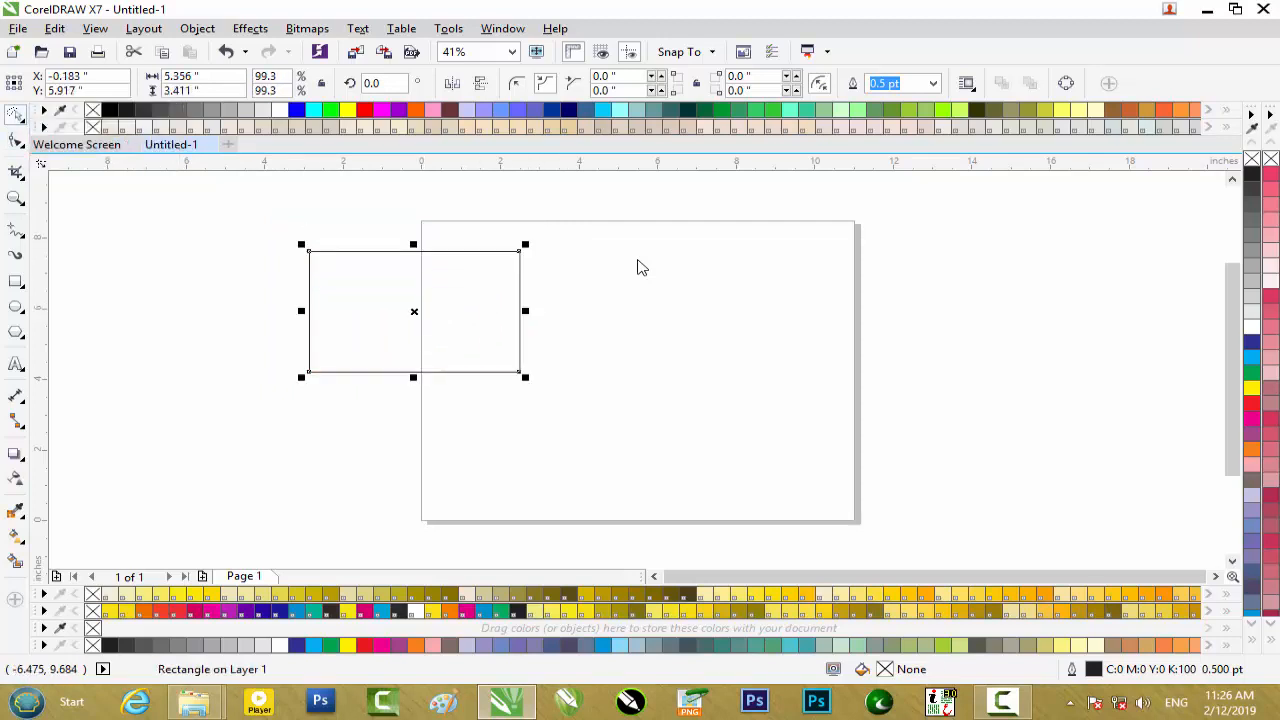
pyautogui.moveTo(525, 244)
pyautogui.mouseDown()
pyautogui.moveTo(379, 314)
pyautogui.moveTo(519, 251)
pyautogui.mouseUp()
# Stretch the rectangle with Free Transform to about 16.3 by 4.9 inches, and deselect it with the Pick tool.
pyautogui.click(21, 120)
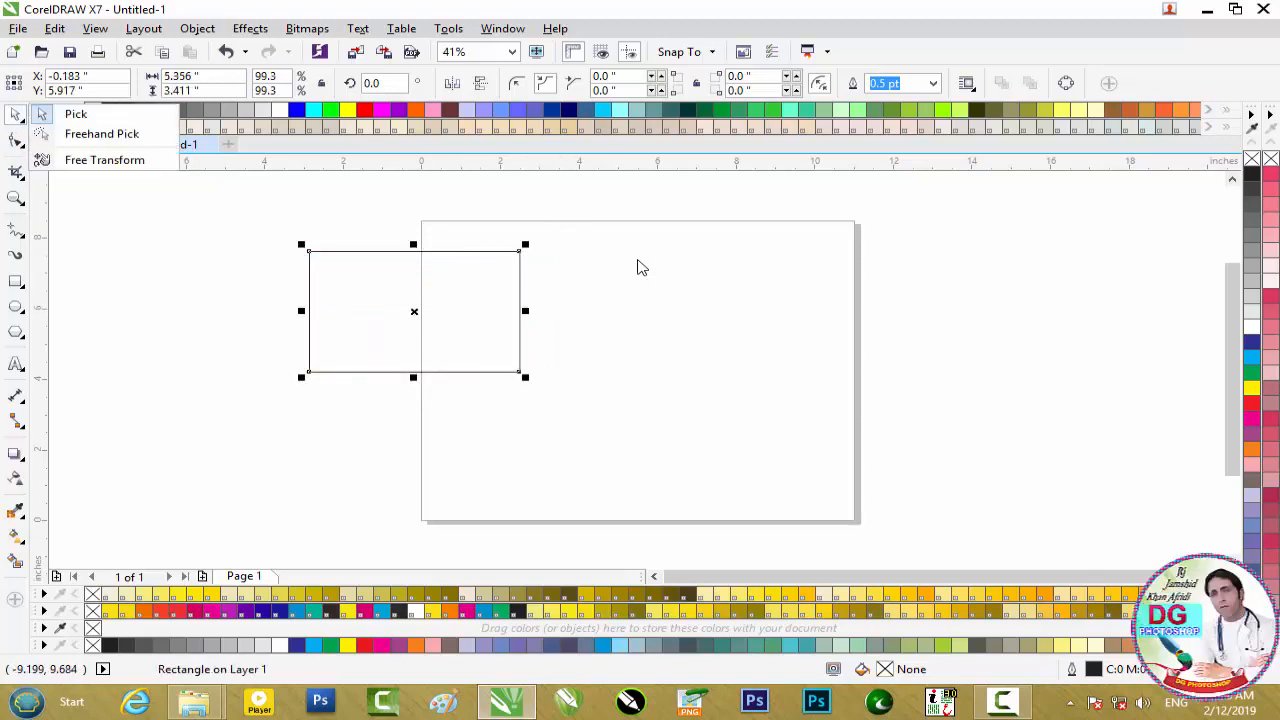
pyautogui.click(106, 159)
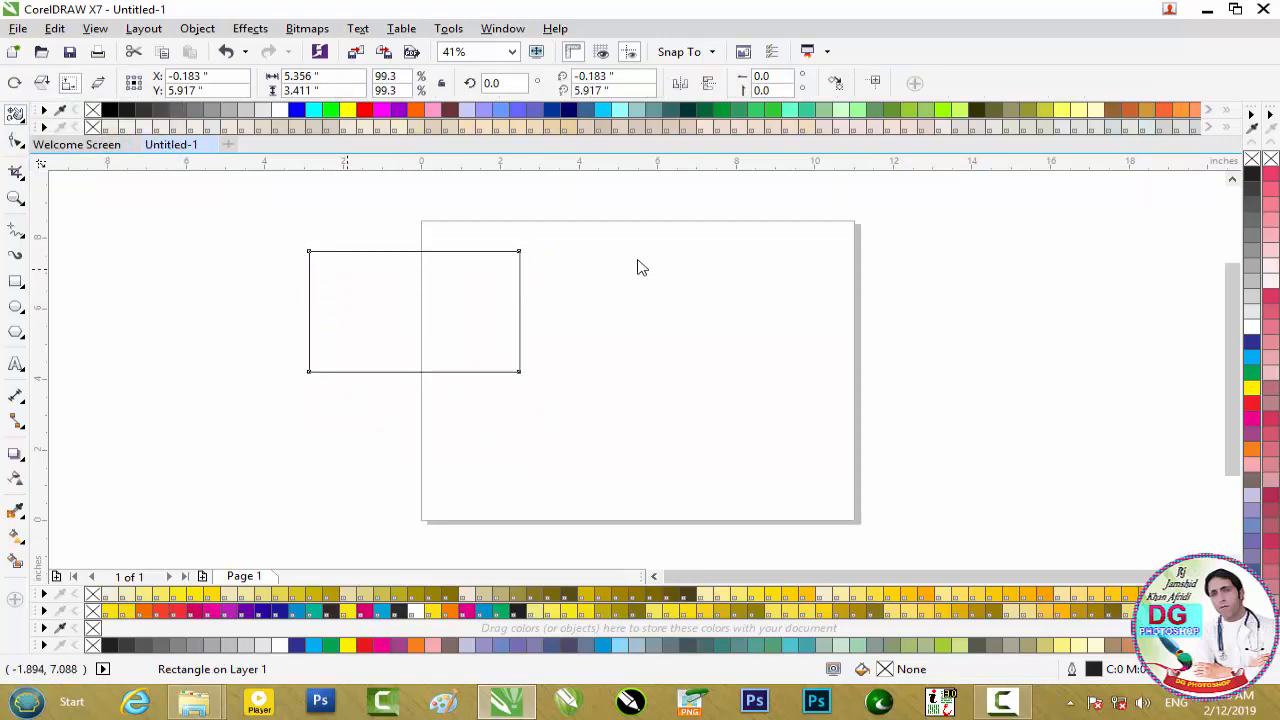
pyautogui.moveTo(309, 251)
pyautogui.mouseDown()
pyautogui.moveTo(390, 278)
pyautogui.moveTo(341, 303)
pyautogui.moveTo(333, 215)
pyautogui.moveTo(275, 262)
pyautogui.moveTo(224, 262)
pyautogui.moveTo(424, 270)
pyautogui.moveTo(403, 235)
pyautogui.mouseUp()
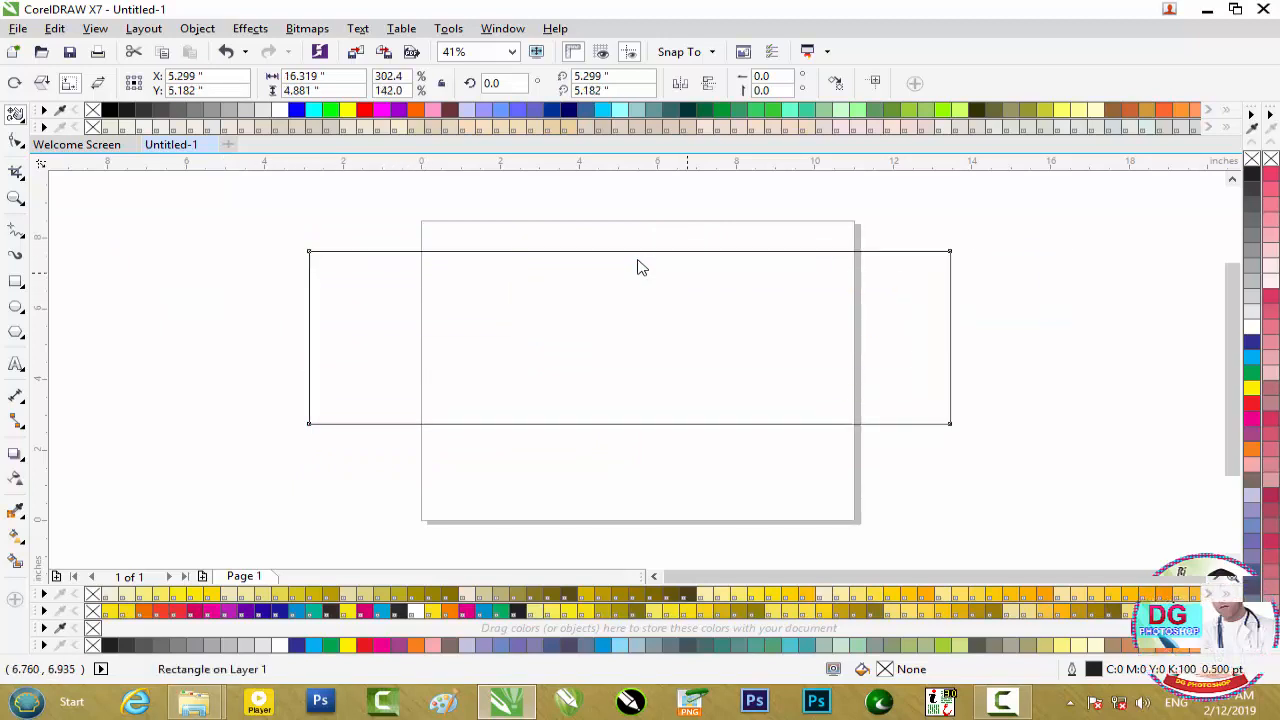
pyautogui.click(21, 120)
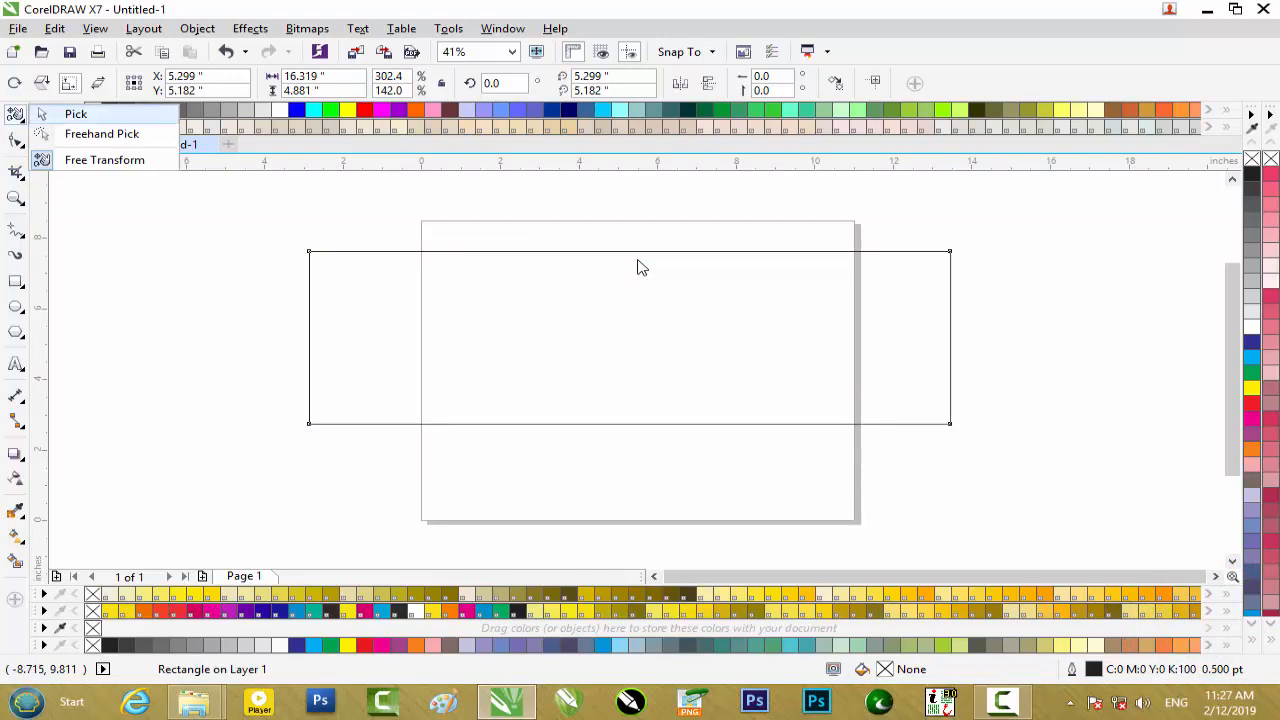
pyautogui.click(76, 114)
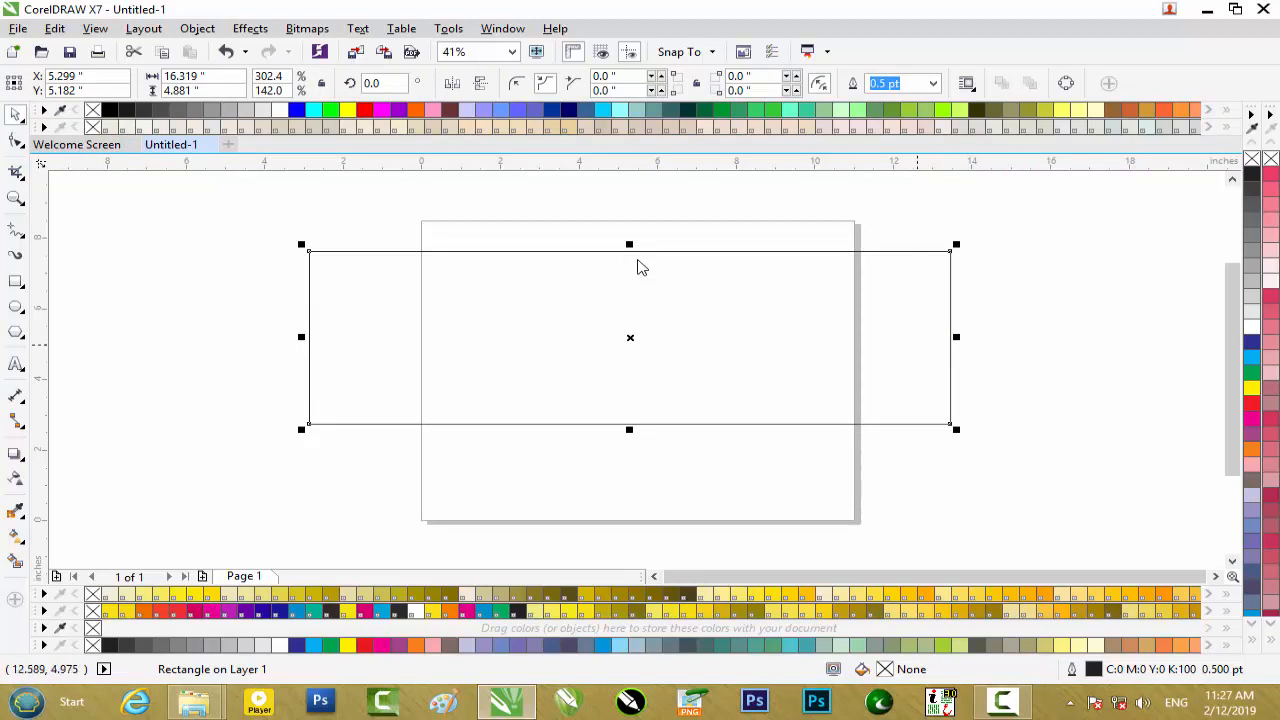
pyautogui.click(641, 267)
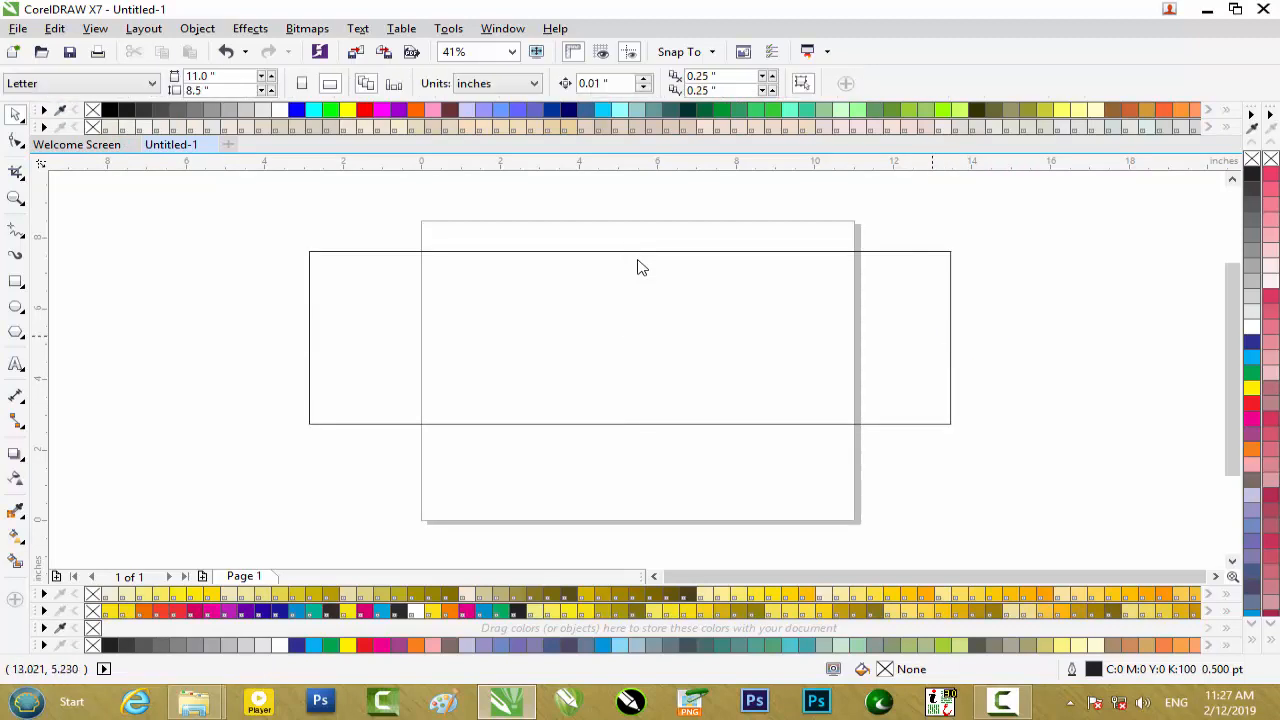
# Narrow the rectangle to about 6.5 inches wide and center it on the page.
pyautogui.click(950, 336)
pyautogui.moveTo(957, 336); pyautogui.dragTo(765, 342)
pyautogui.moveTo(670, 343); pyautogui.dragTo(225, 309)
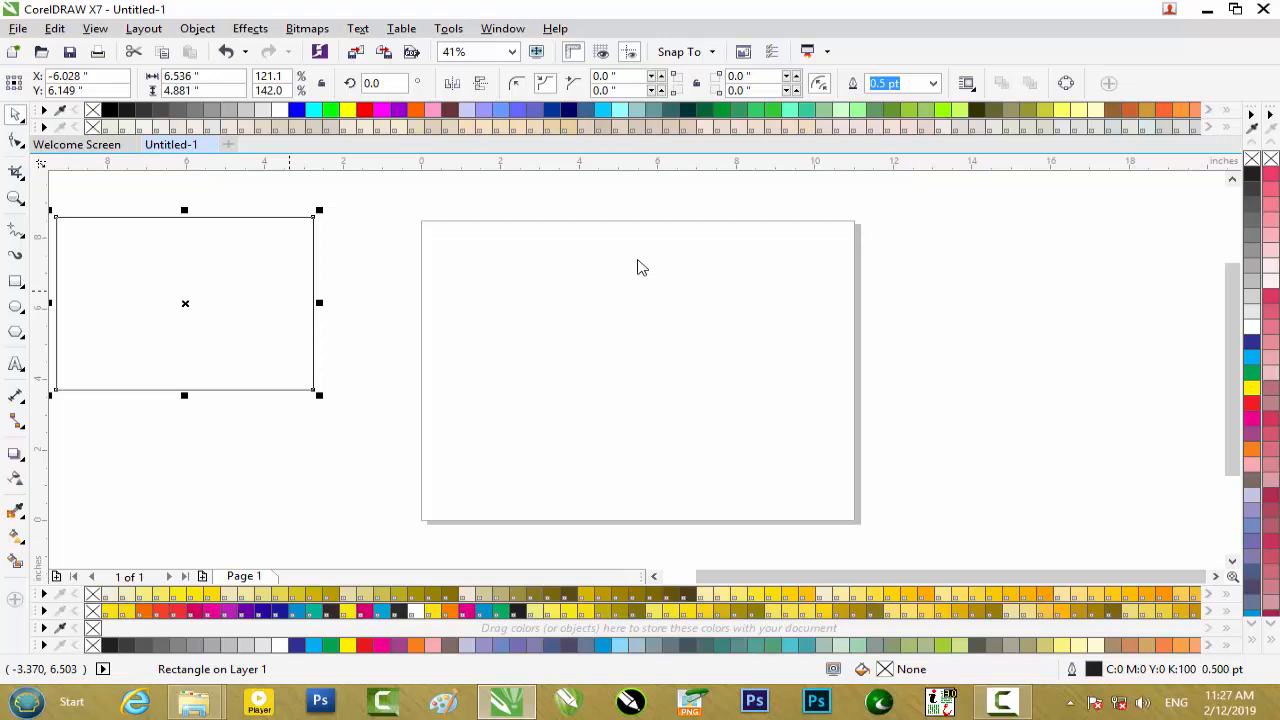
pyautogui.press('p')
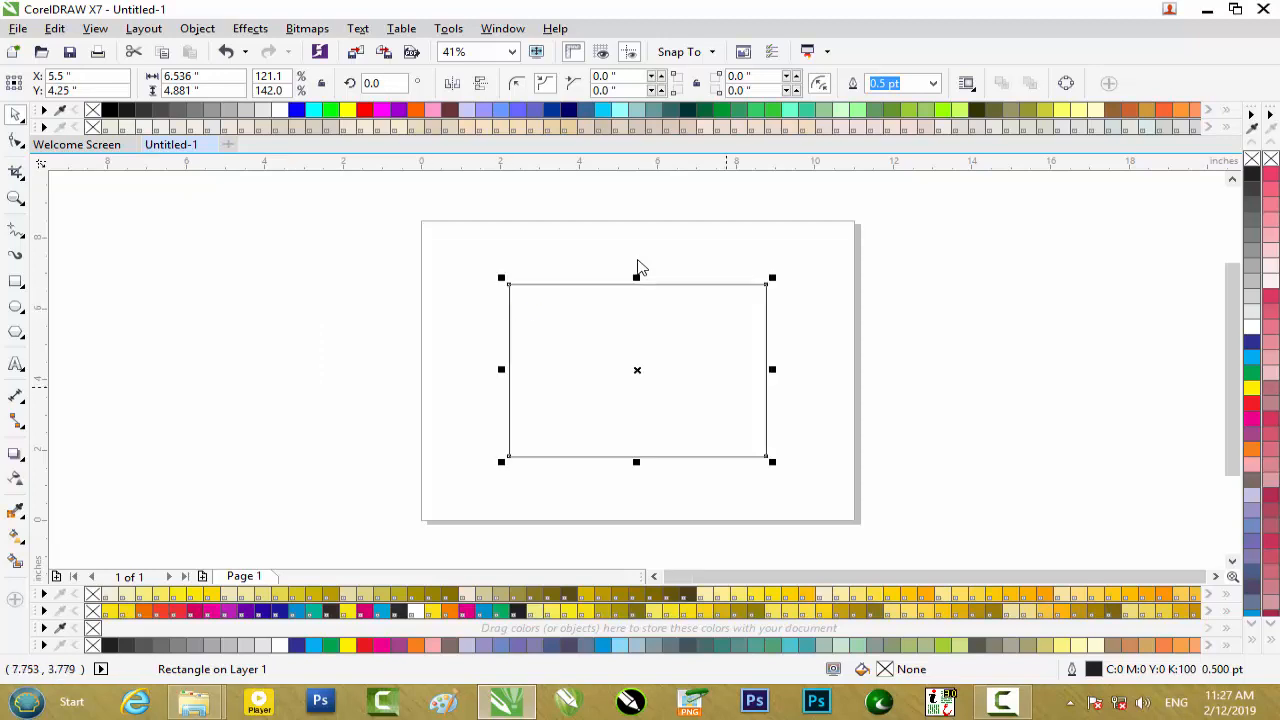
# Place a copy of the rectangle higher up and align both rectangles by their horizontal and vertical centers.
pyautogui.moveTo(567, 344); pyautogui.dragTo(556, 252)
pyautogui.rightClick(556, 252)
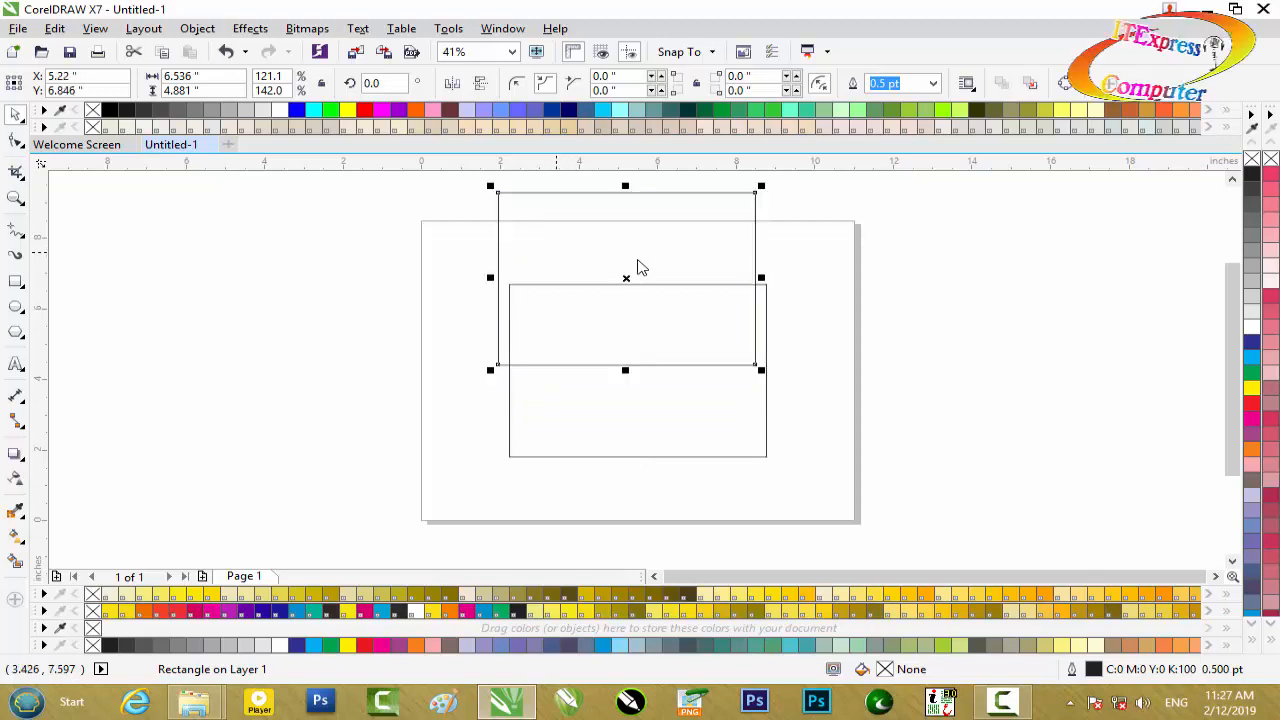
pyautogui.hotkey('ctrl', 'a')
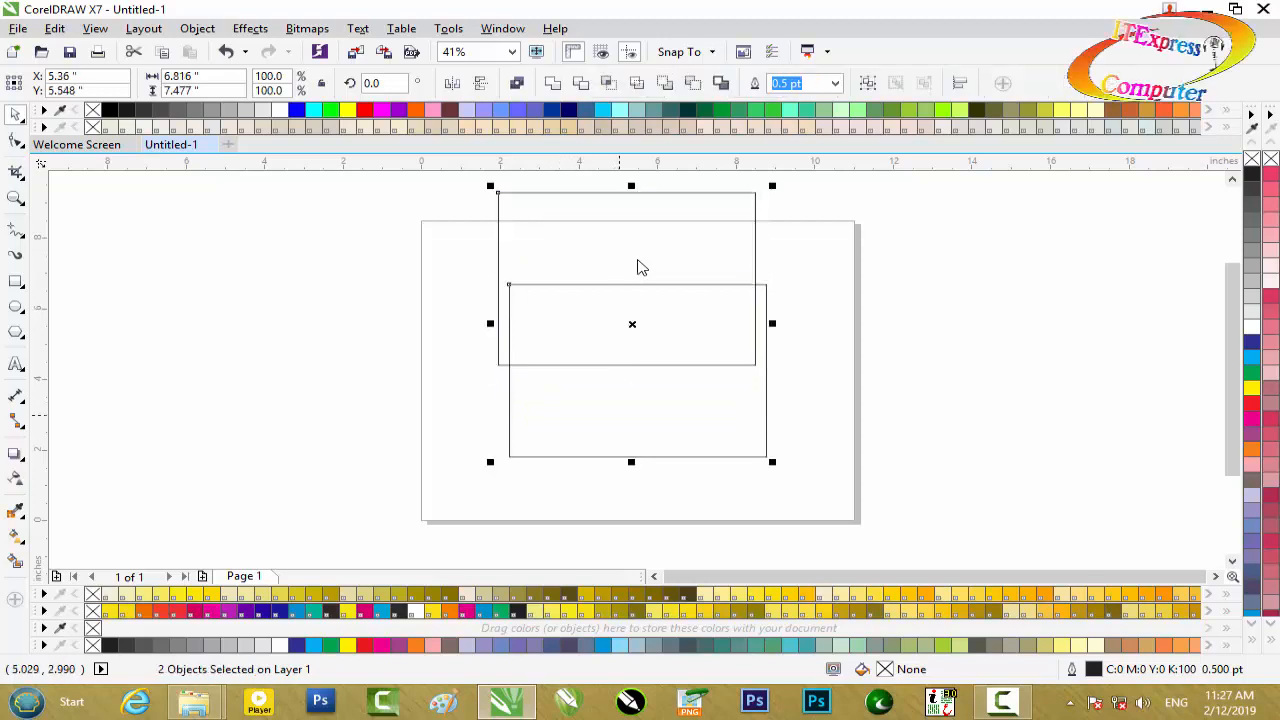
pyautogui.press('c')
pyautogui.press('e')
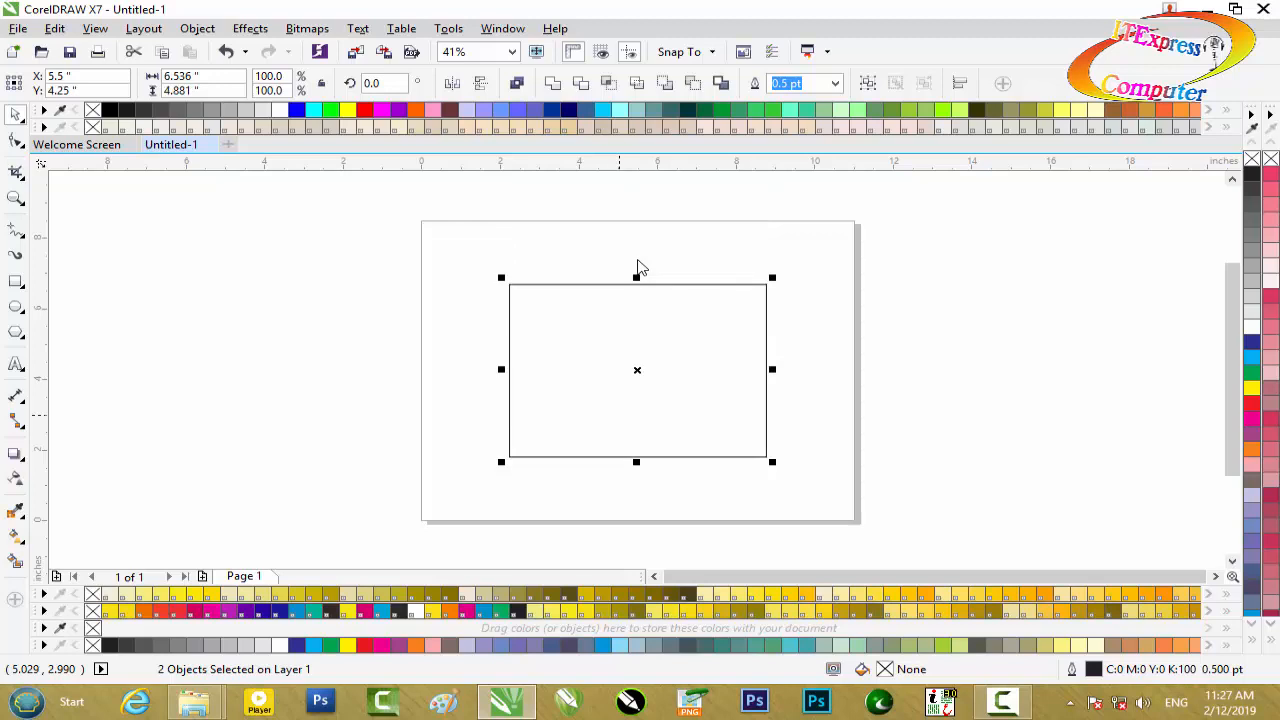
# Select both rectangles and delete them from the page.
pyautogui.moveTo(638, 371)
pyautogui.mouseDown()
pyautogui.moveTo(806, 332)
pyautogui.moveTo(625, 327)
pyautogui.moveTo(941, 351)
pyautogui.moveTo(684, 342)
pyautogui.moveTo(692, 366)
pyautogui.moveTo(700, 348)
pyautogui.mouseUp()
pyautogui.click(961, 368)
pyautogui.moveTo(424, 186); pyautogui.dragTo(856, 473)
pyautogui.press('Delete')
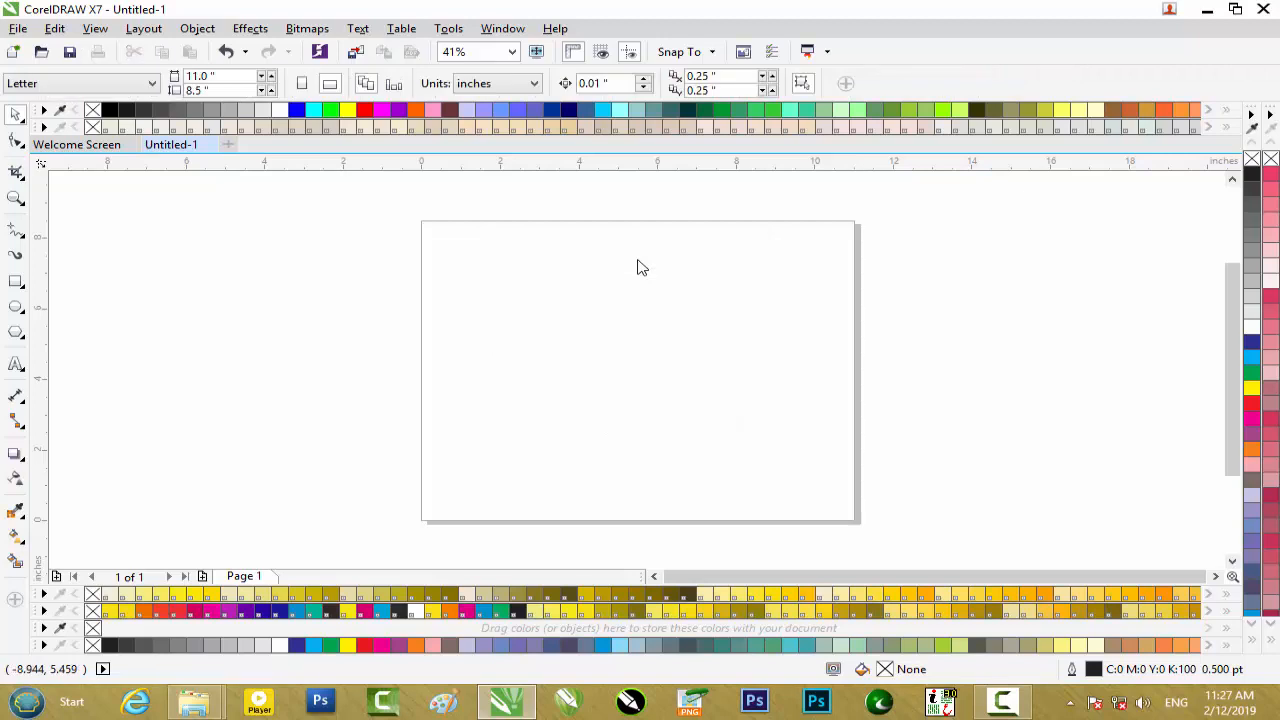
# Draw a new rectangle on the page and set its size to 3.5 by 2.3 inches.
pyautogui.moveTo(426, 275)
pyautogui.mouseDown()
pyautogui.moveTo(754, 451)
pyautogui.moveTo(776, 476)
pyautogui.mouseUp()
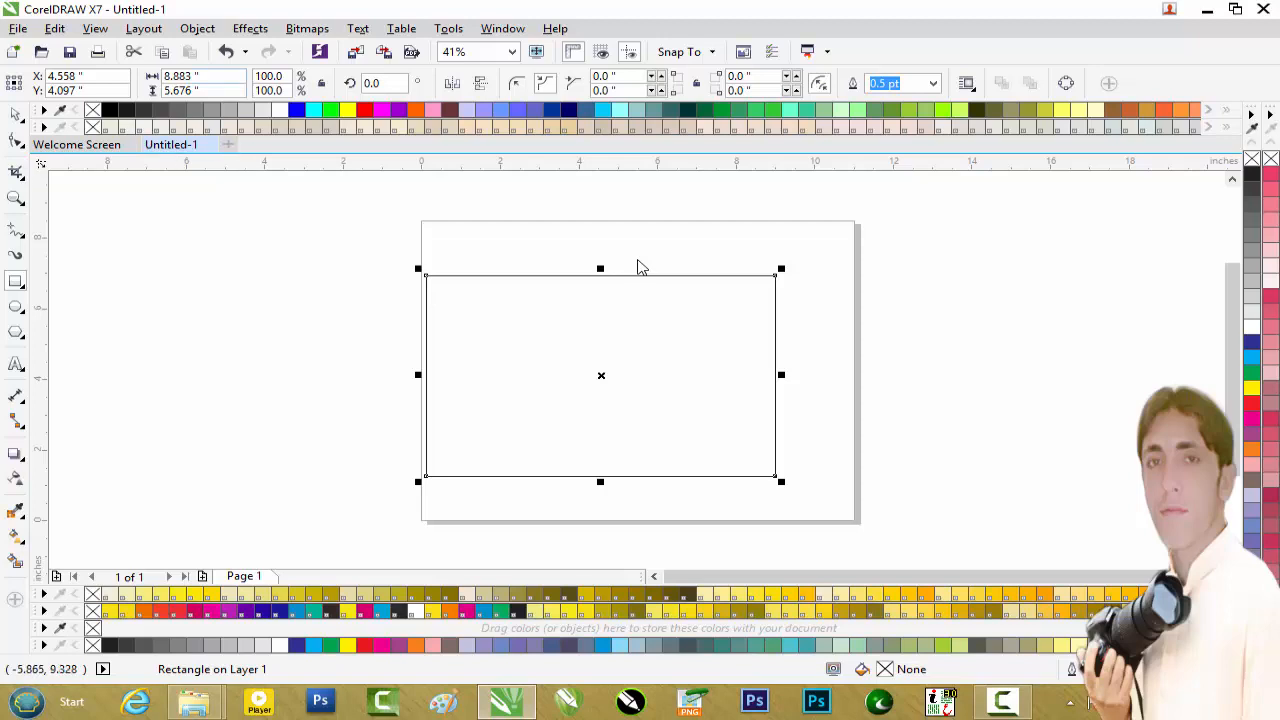
pyautogui.doubleClick(178, 76)
pyautogui.write('3.')
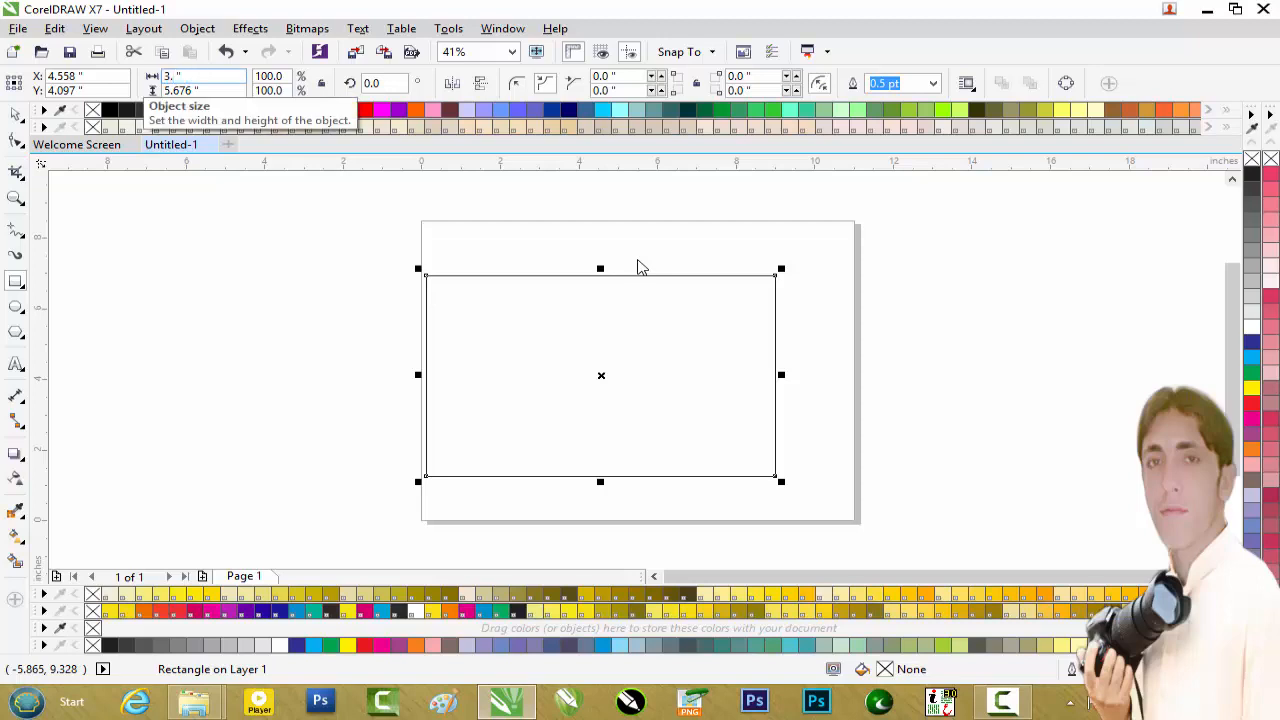
pyautogui.write('5')
pyautogui.press('Tab')
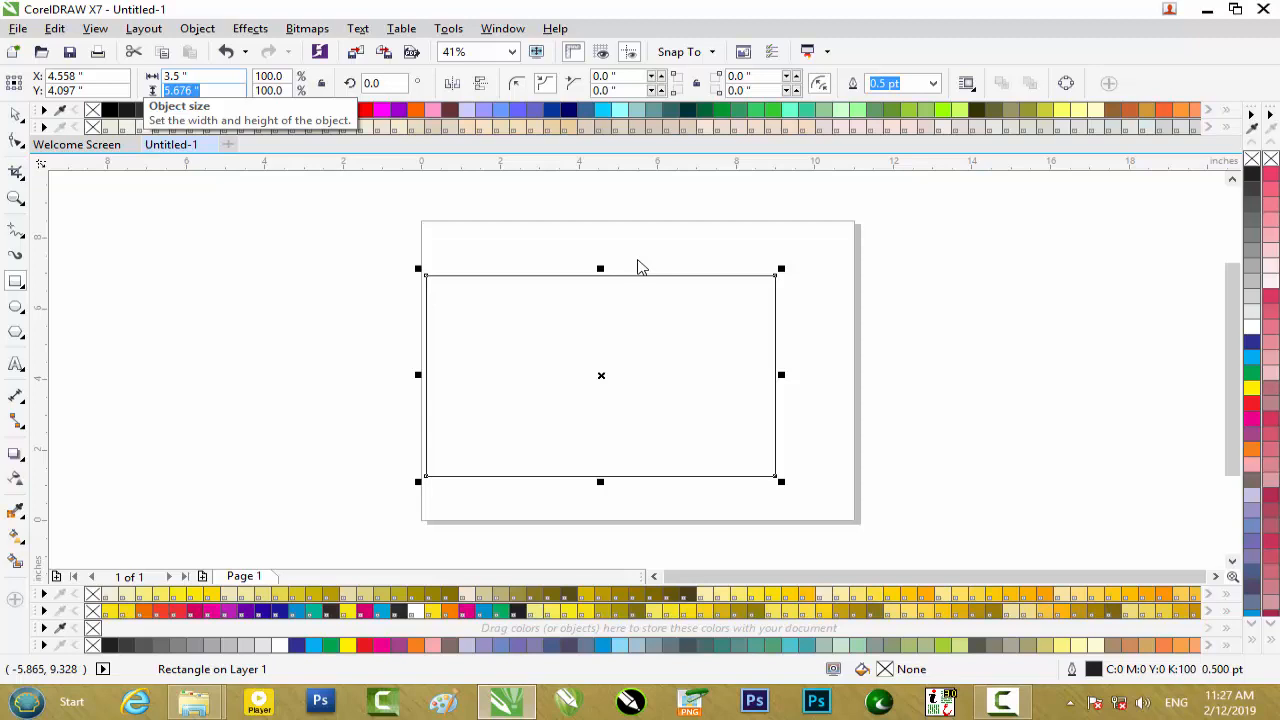
pyautogui.write('2.3')
pyautogui.press('Return')
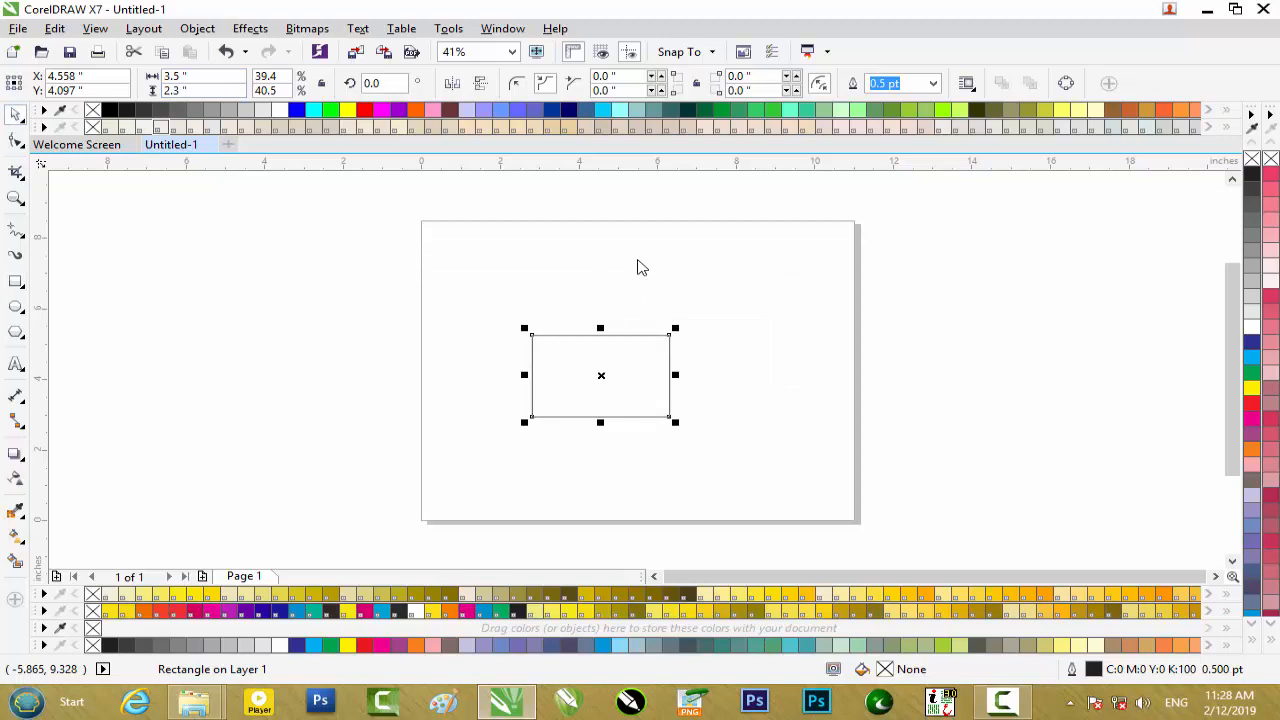
# Activate the Shape tool for editing the 3.5 by 2.3 inch rectangle.
pyautogui.hotkey('shift', 'F2')
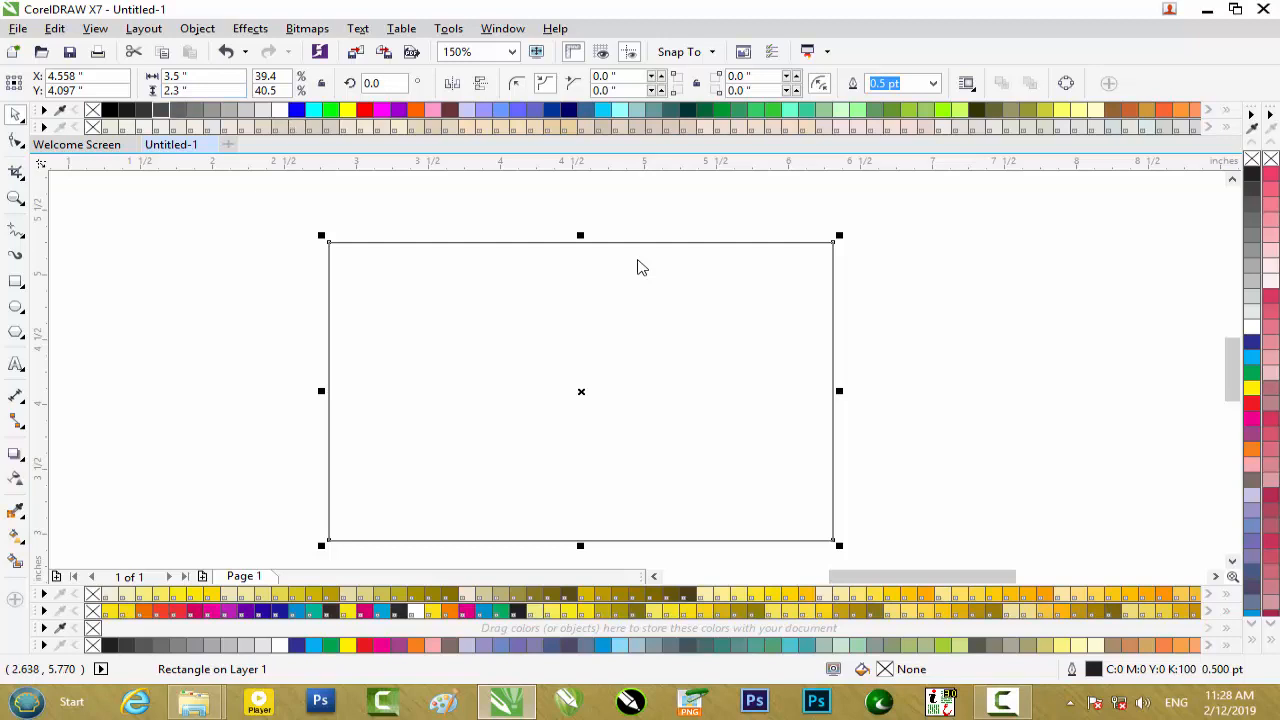
pyautogui.press('F3')
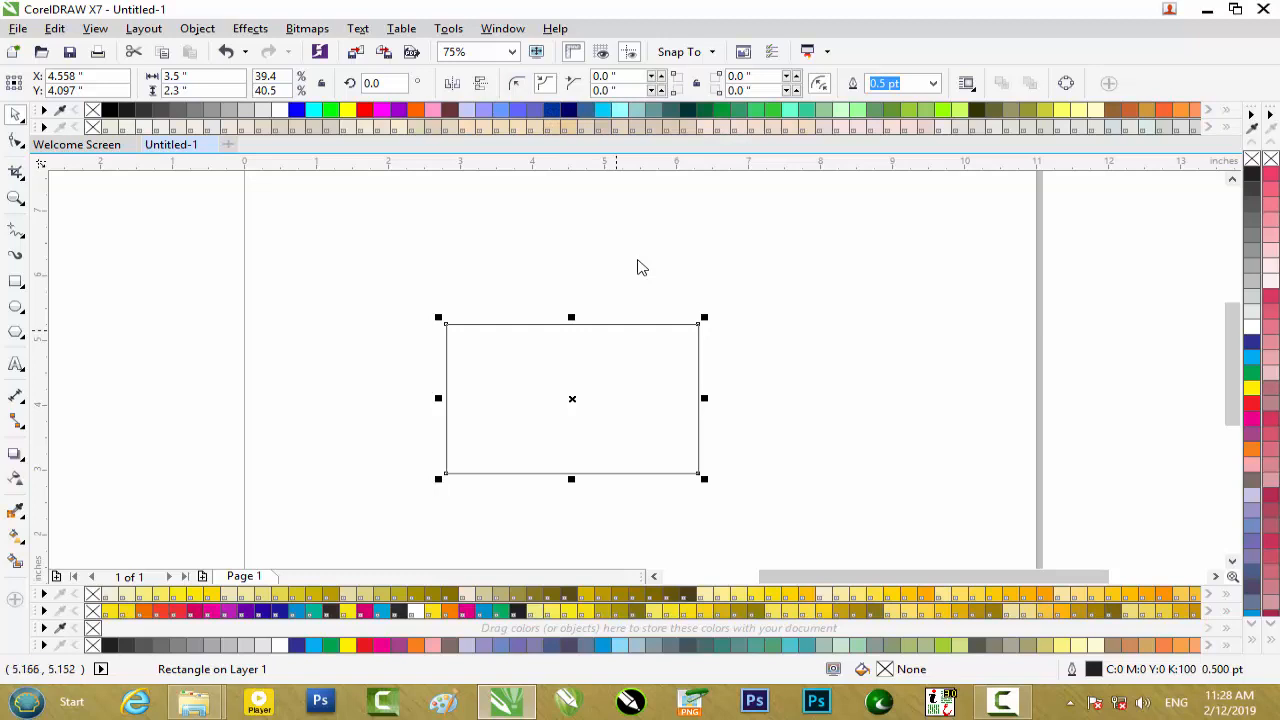
pyautogui.press('F10')
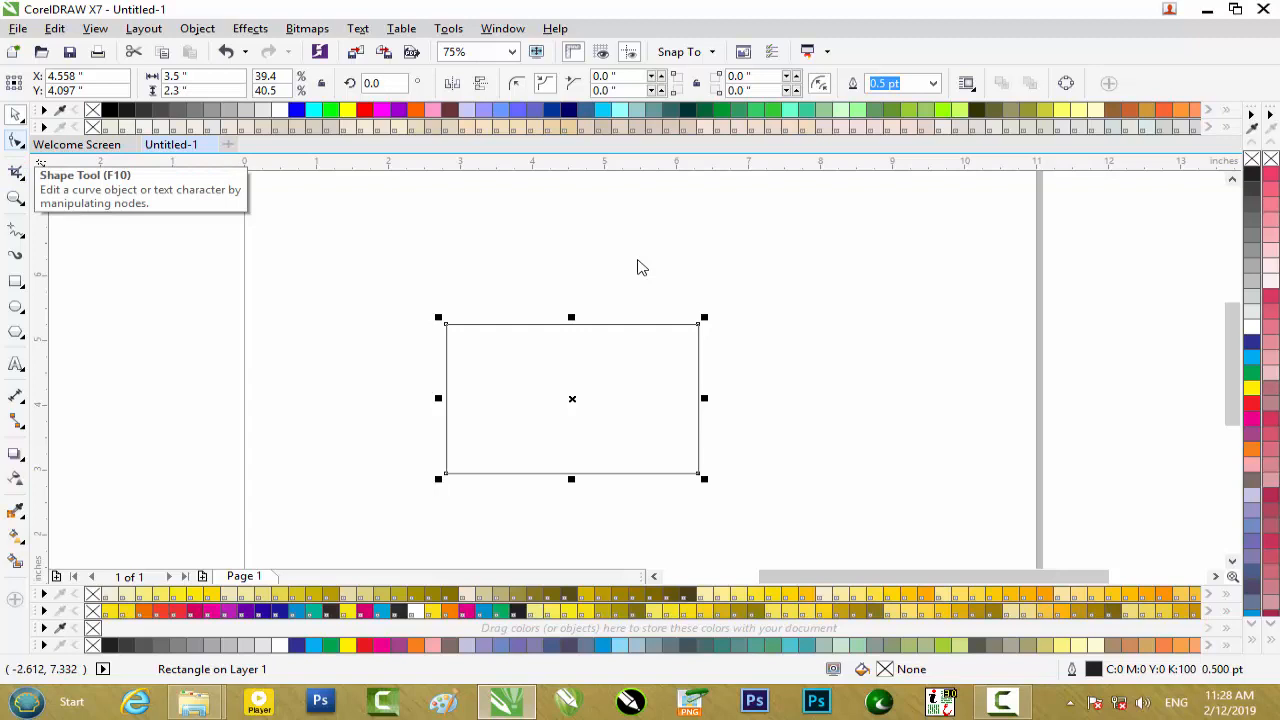